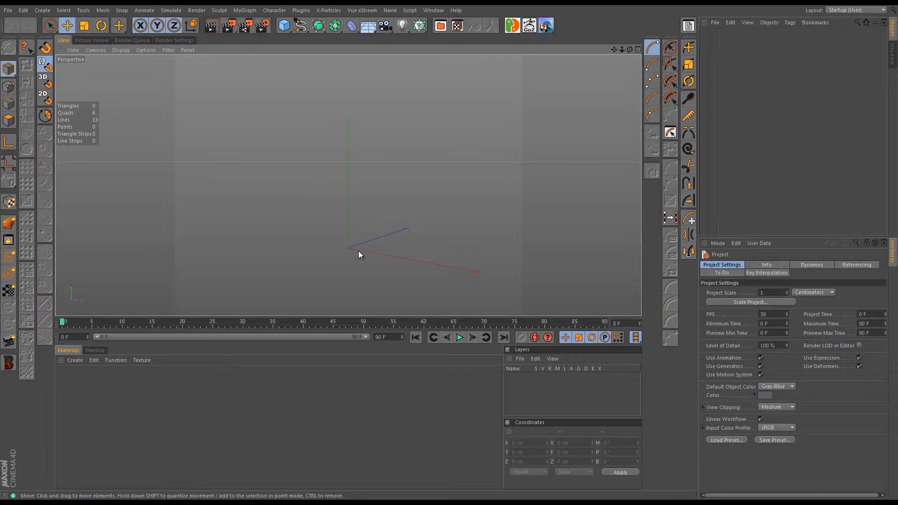
{"action": "middle_click_drag", "start_coordinate": [363, 248], "coordinate": [353, 195], "text": "alt"}
{"action": "left_click_drag", "start_coordinate": [352, 195], "coordinate": [360, 227], "text": "alt"}
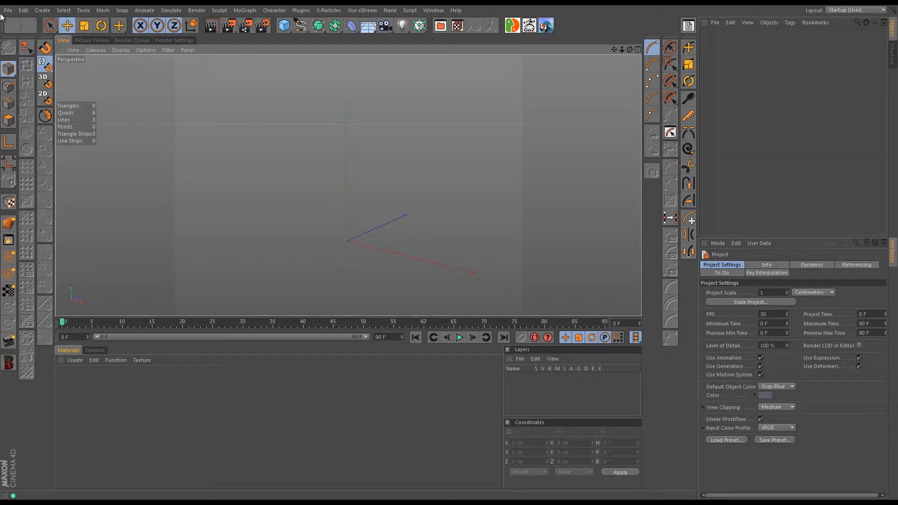
Step: Start opening an existing project and browse up to the Testa2 folder, highlighting its Master subfolder
{"action": "left_click", "coordinate": [7, 11]}
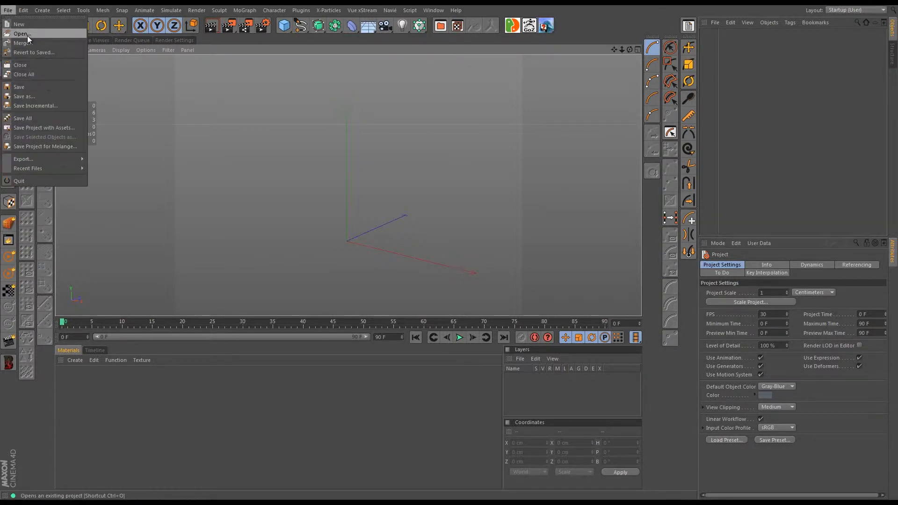
{"action": "left_click", "coordinate": [26, 35]}
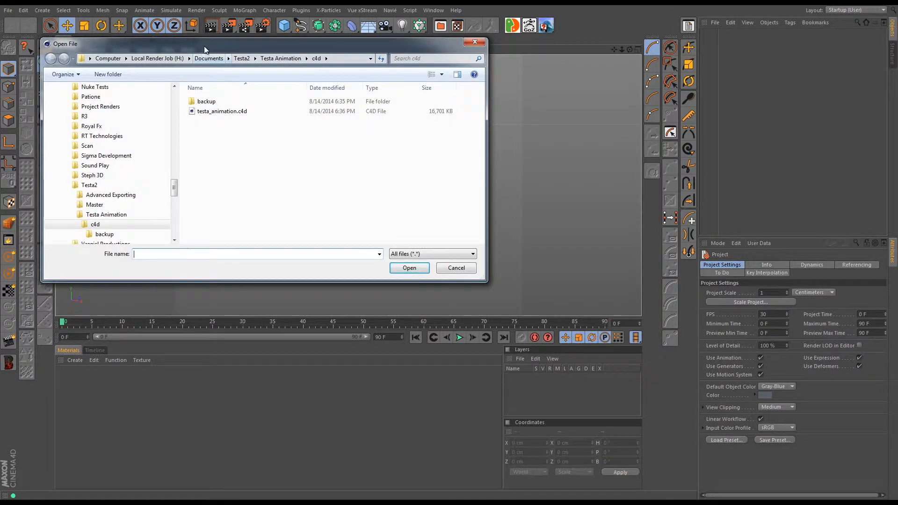
{"action": "left_click", "coordinate": [269, 59]}
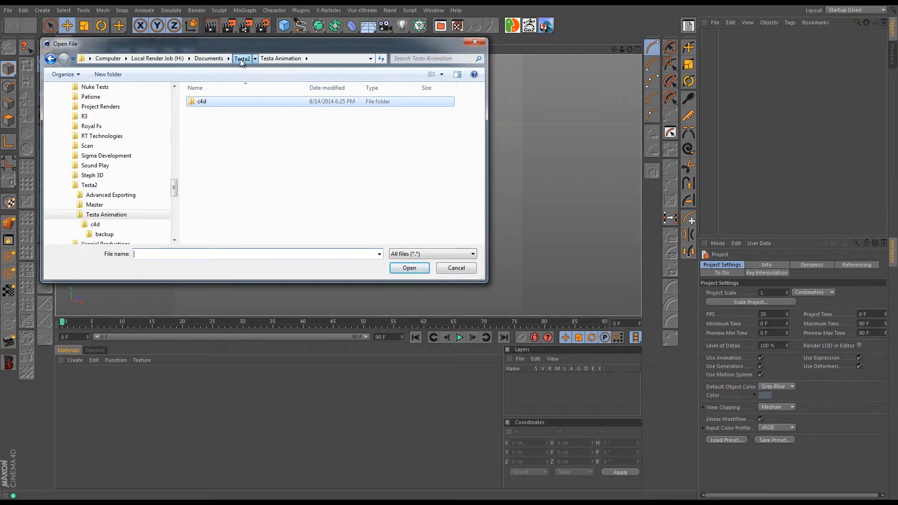
{"action": "left_click", "coordinate": [241, 59]}
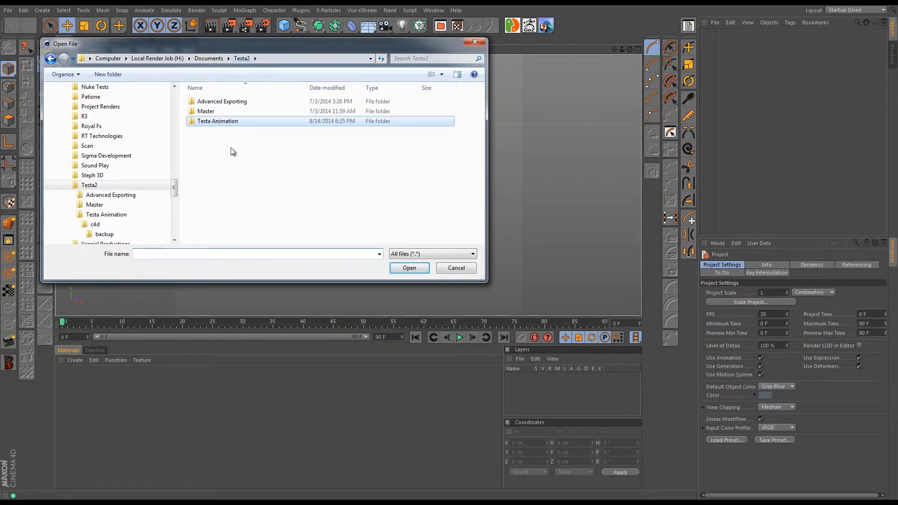
{"action": "left_click", "coordinate": [209, 114]}
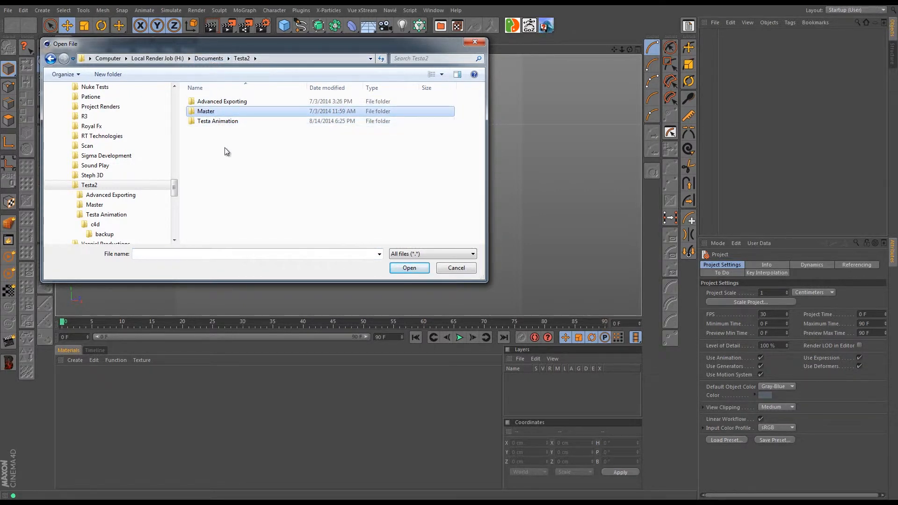
{"action": "left_click_drag", "start_coordinate": [219, 44], "coordinate": [265, 84]}
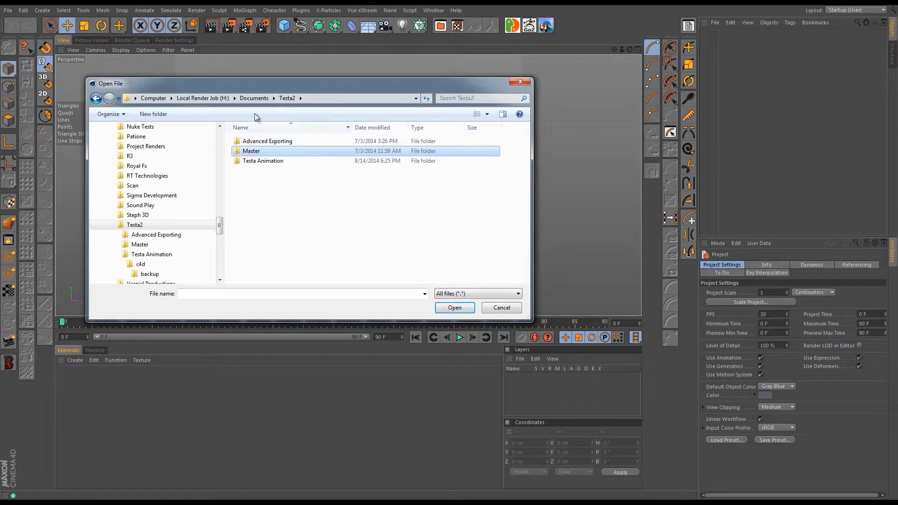
Step: Browse to the Myria folder in Documents and look over its Han and TestShot subfolders
{"action": "left_click", "coordinate": [255, 99]}
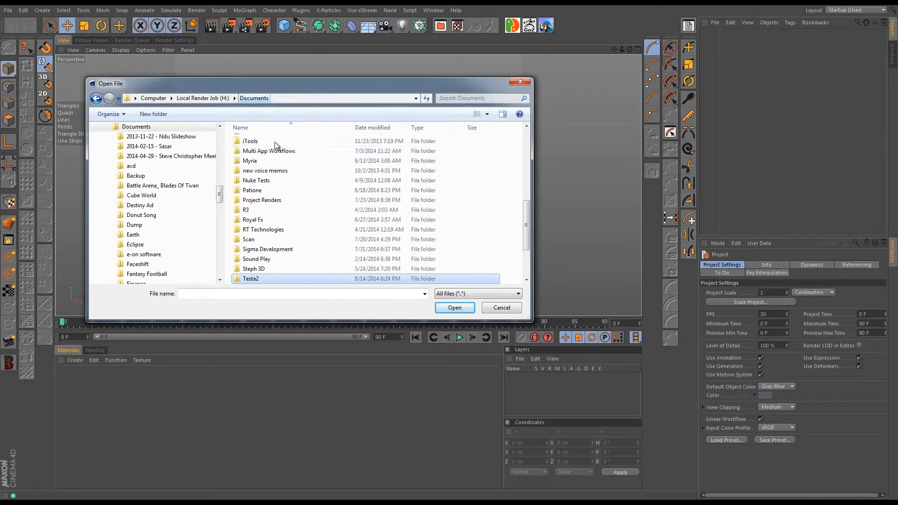
{"action": "left_click", "coordinate": [253, 210]}
{"action": "scroll", "coordinate": [261, 229], "scroll_direction": "down", "scroll_amount": 2}
{"action": "scroll", "coordinate": [262, 234], "scroll_direction": "up", "scroll_amount": 2}
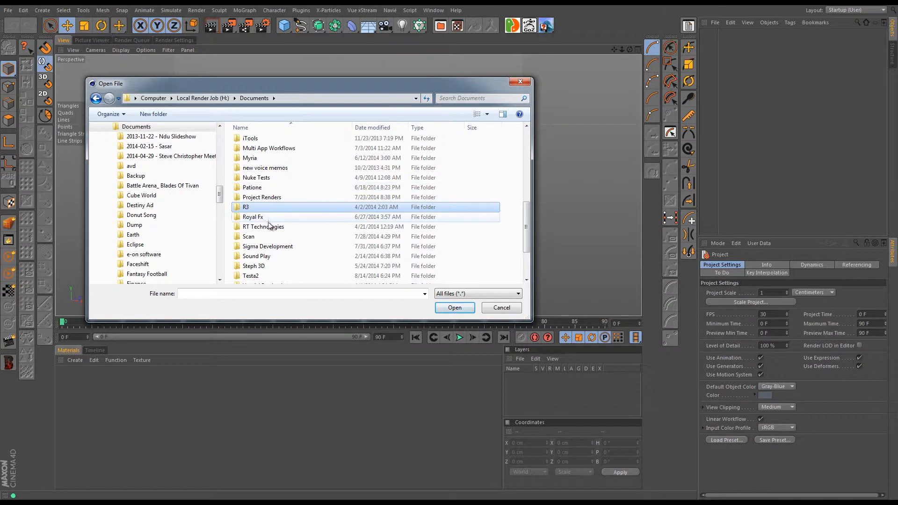
{"action": "double_click", "coordinate": [248, 159]}
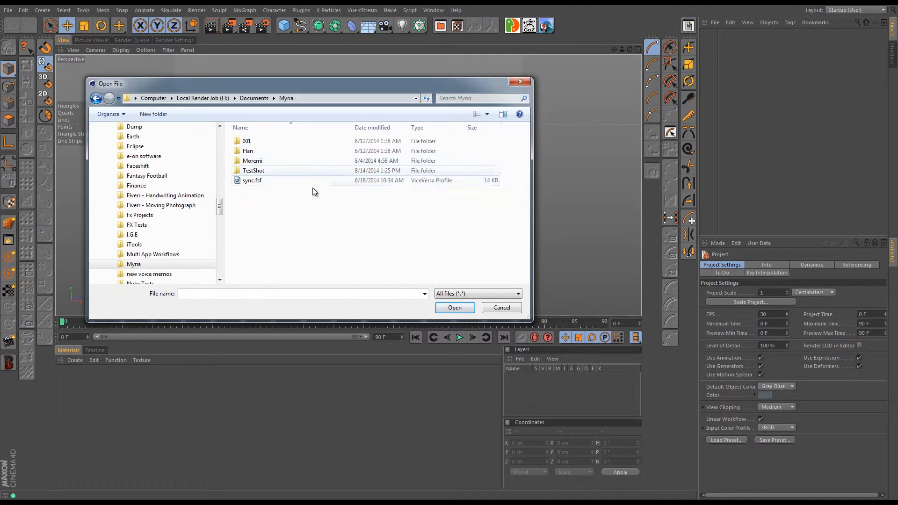
{"action": "left_click", "coordinate": [249, 151]}
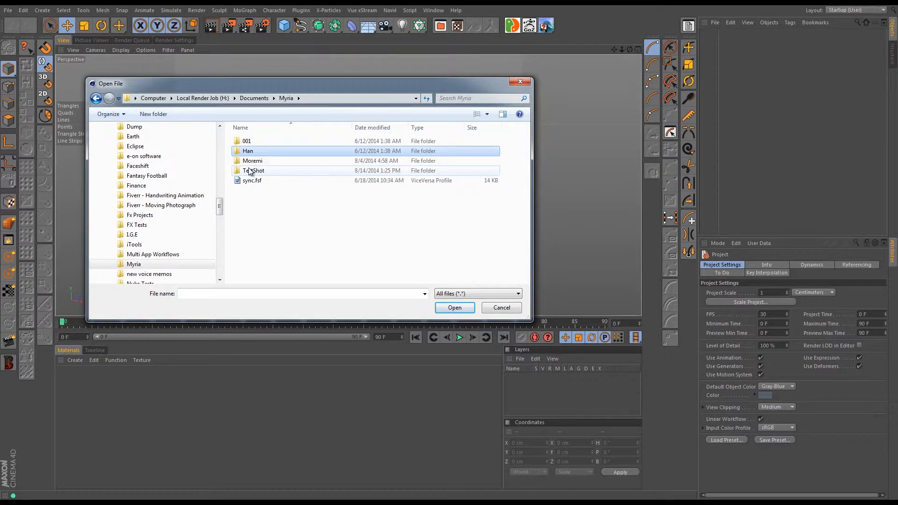
{"action": "left_click", "coordinate": [253, 172]}
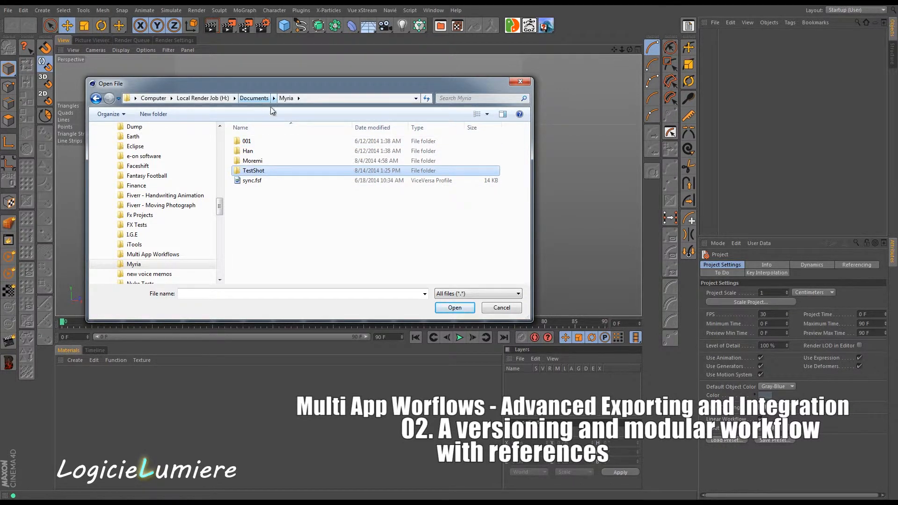
Step: Go back to Documents and open the Master folder inside Testa2
{"action": "left_click", "coordinate": [254, 99]}
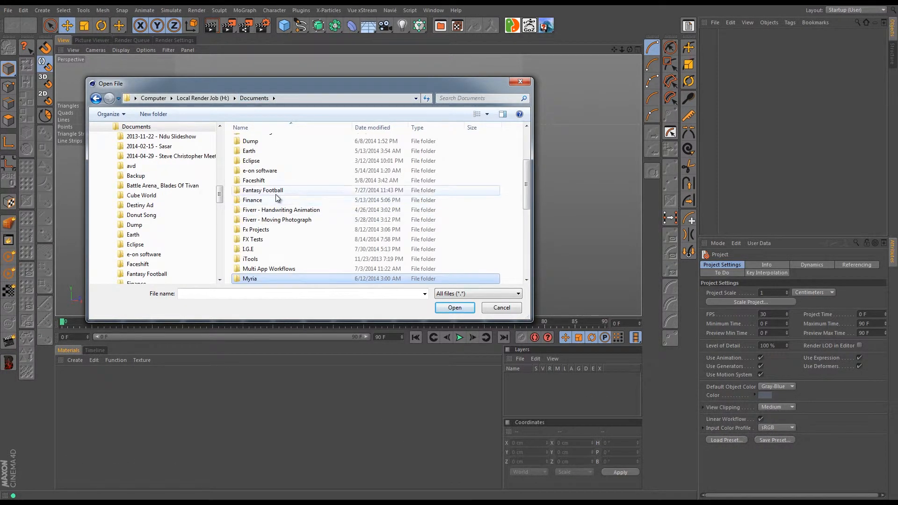
{"action": "scroll", "coordinate": [264, 248], "scroll_direction": "down", "scroll_amount": 4}
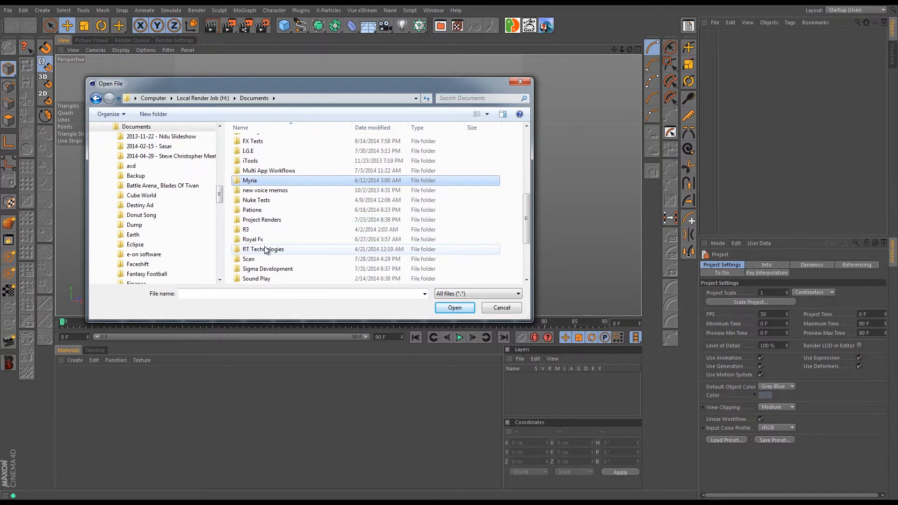
{"action": "scroll", "coordinate": [264, 251], "scroll_direction": "down", "scroll_amount": 1}
{"action": "double_click", "coordinate": [265, 249]}
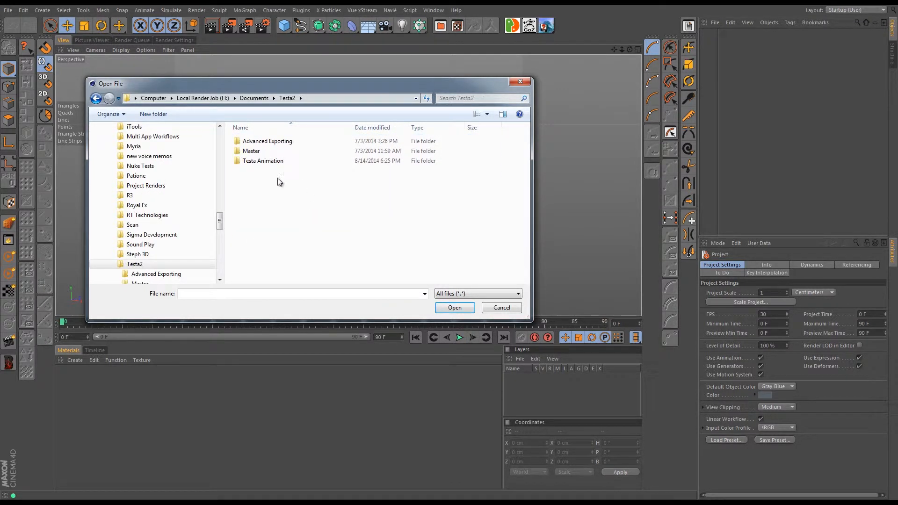
{"action": "double_click", "coordinate": [256, 152]}
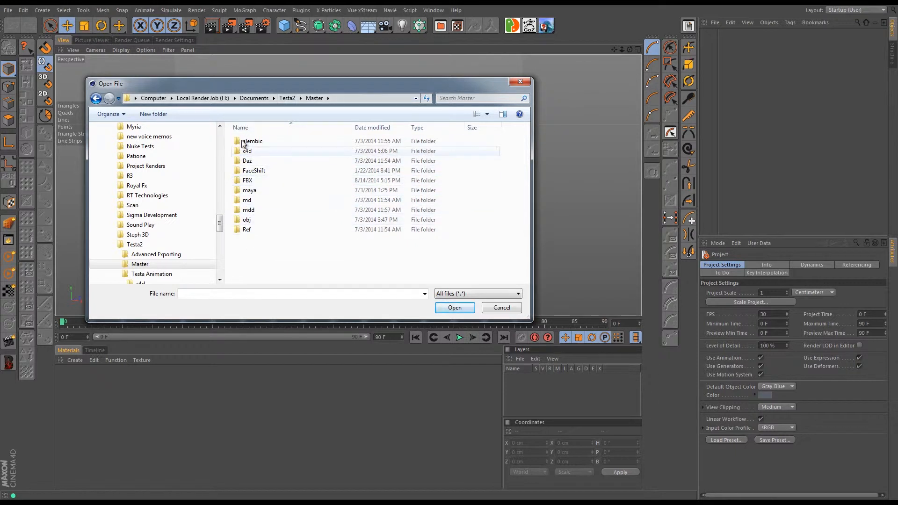
Step: Review how the Master folder is organised, going through the FaceShift, FBX, md, mdd, obj and Ref subfolders
{"action": "left_click", "coordinate": [281, 171]}
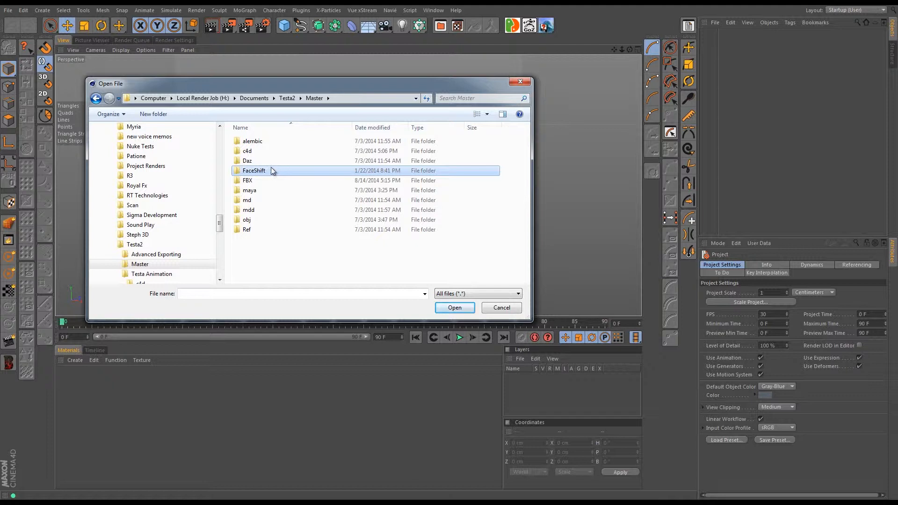
{"action": "left_click", "coordinate": [246, 183]}
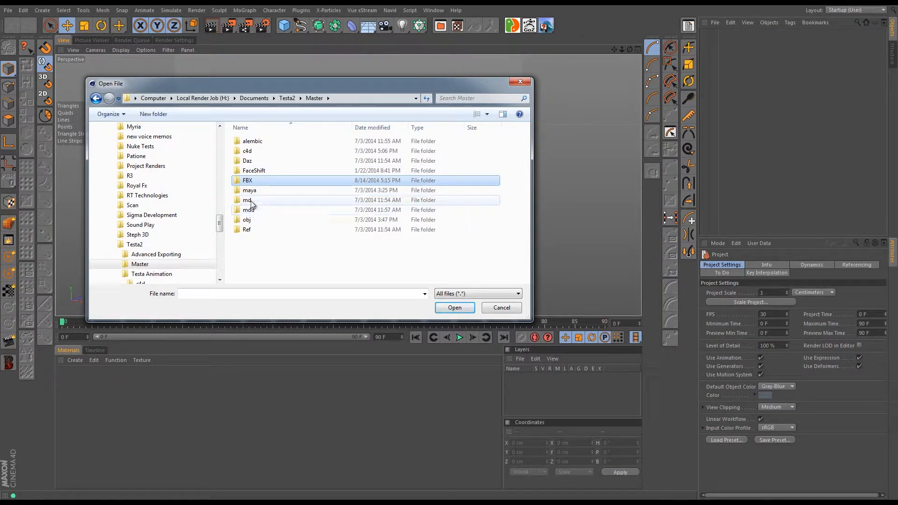
{"action": "left_click", "coordinate": [251, 200]}
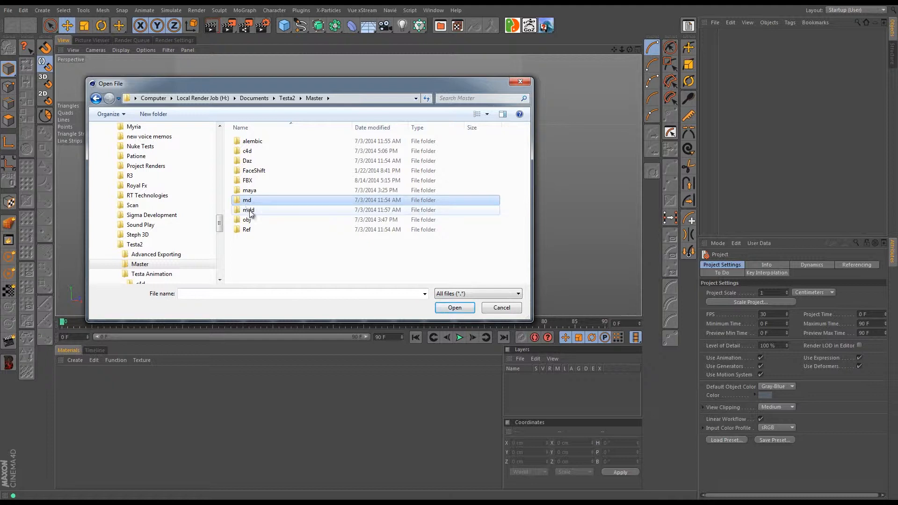
{"action": "left_click", "coordinate": [250, 213]}
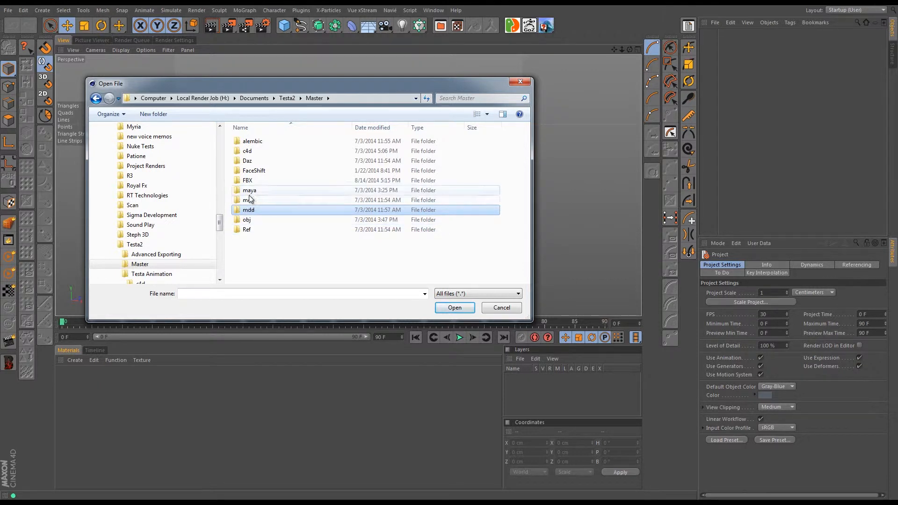
{"action": "left_click", "coordinate": [249, 220]}
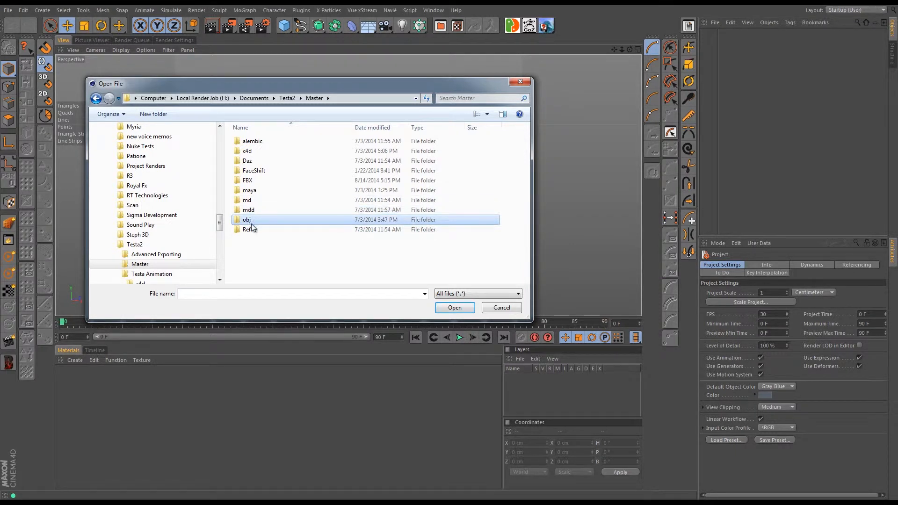
{"action": "left_click", "coordinate": [244, 230]}
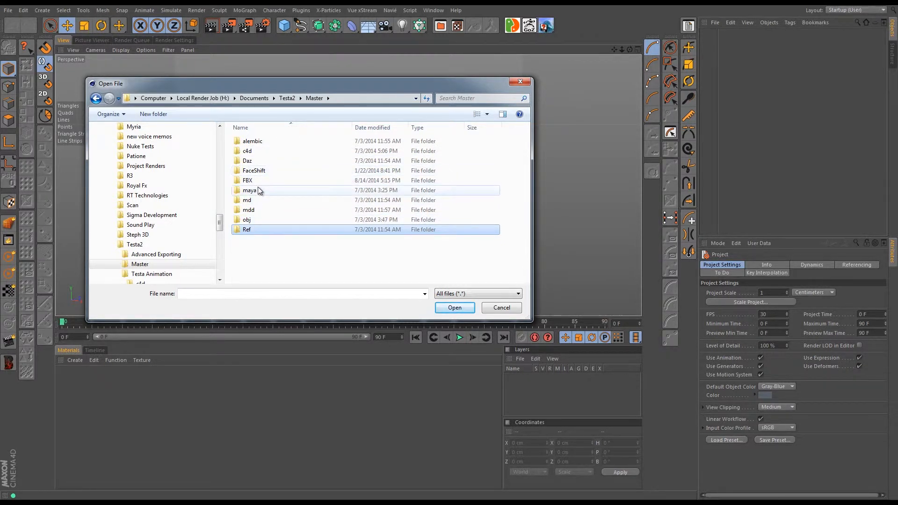
Step: Open the project Testa2_edit.c4d from the c4d subfolder of Master
{"action": "left_click", "coordinate": [255, 153]}
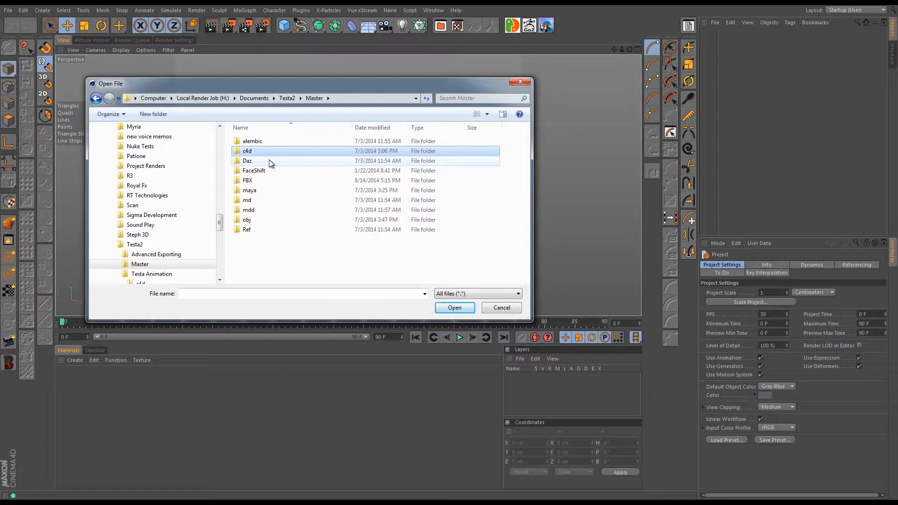
{"action": "double_click", "coordinate": [257, 152]}
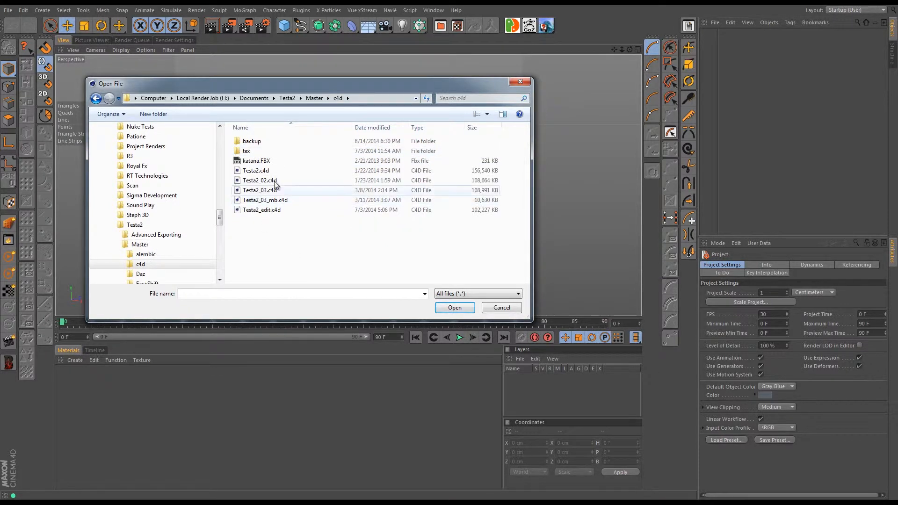
{"action": "left_click", "coordinate": [252, 152]}
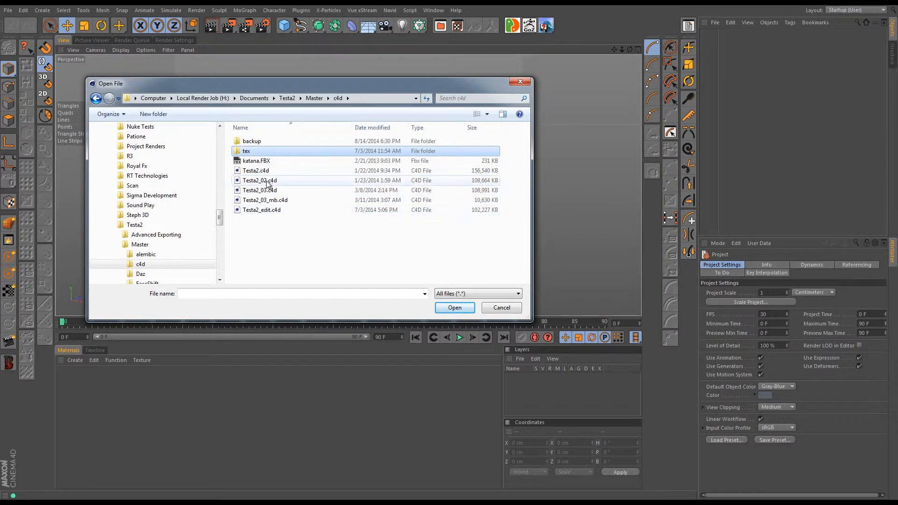
{"action": "left_click", "coordinate": [259, 210]}
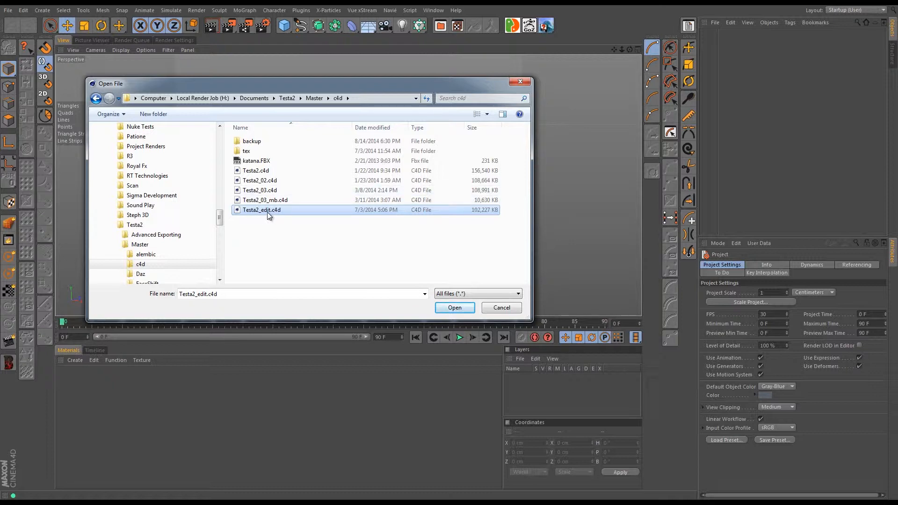
{"action": "double_click", "coordinate": [268, 211]}
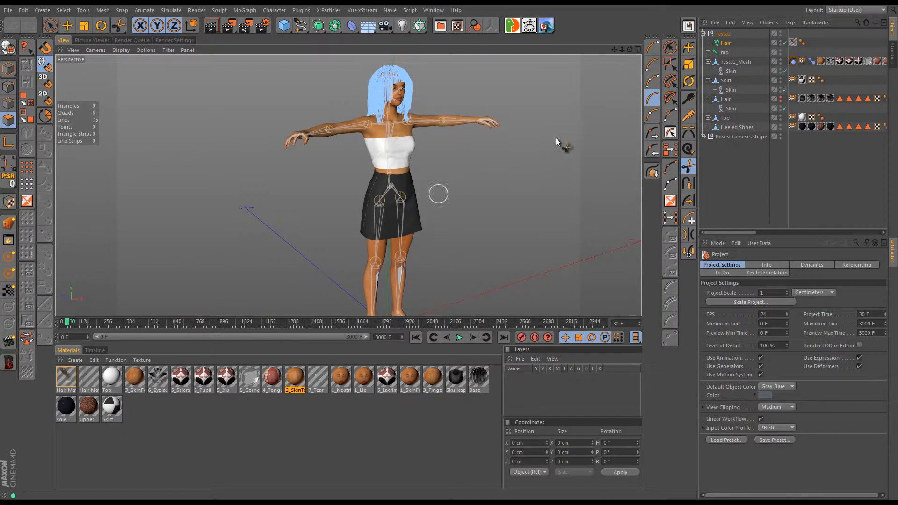
Step: Disable the character's Hair object and scrub through the animation timeline, returning to frame 0
{"action": "left_click", "coordinate": [785, 42]}
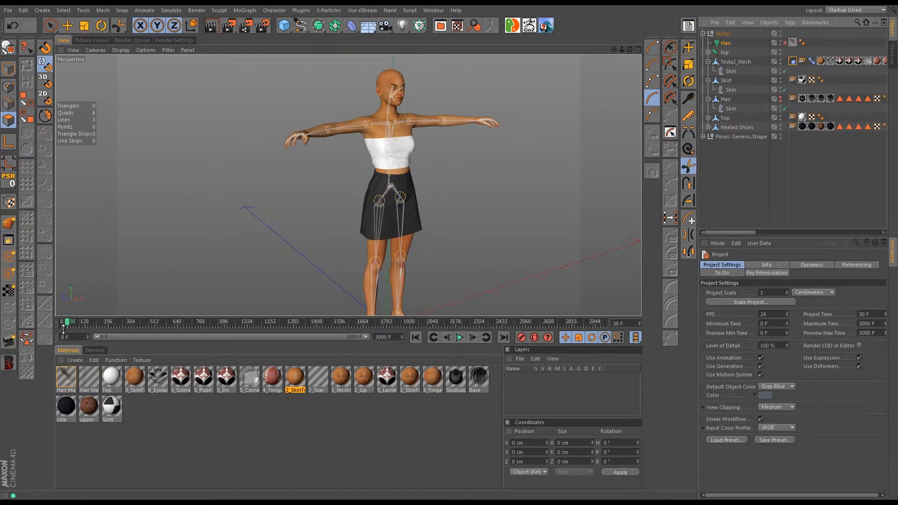
{"action": "left_click_drag", "start_coordinate": [69, 322], "coordinate": [132, 320]}
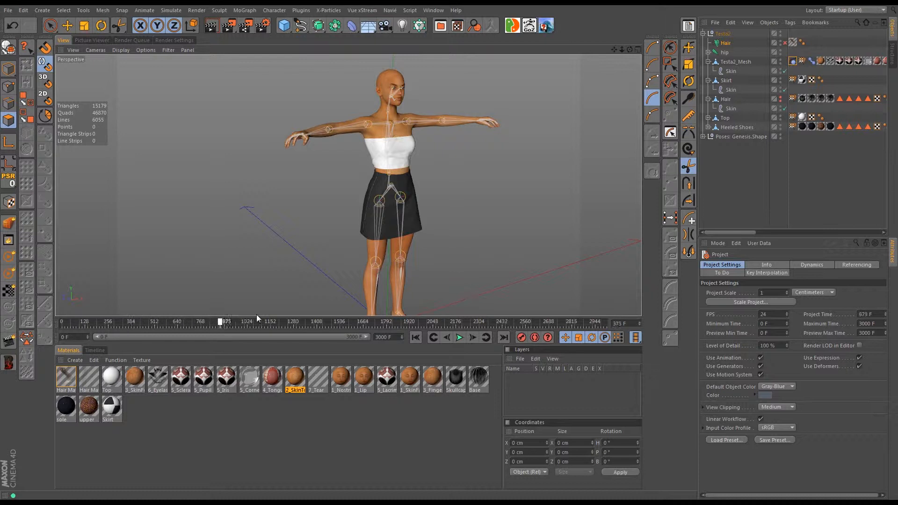
{"action": "left_click_drag", "start_coordinate": [256, 315], "coordinate": [601, 314]}
{"action": "left_click_drag", "start_coordinate": [343, 315], "coordinate": [69, 322]}
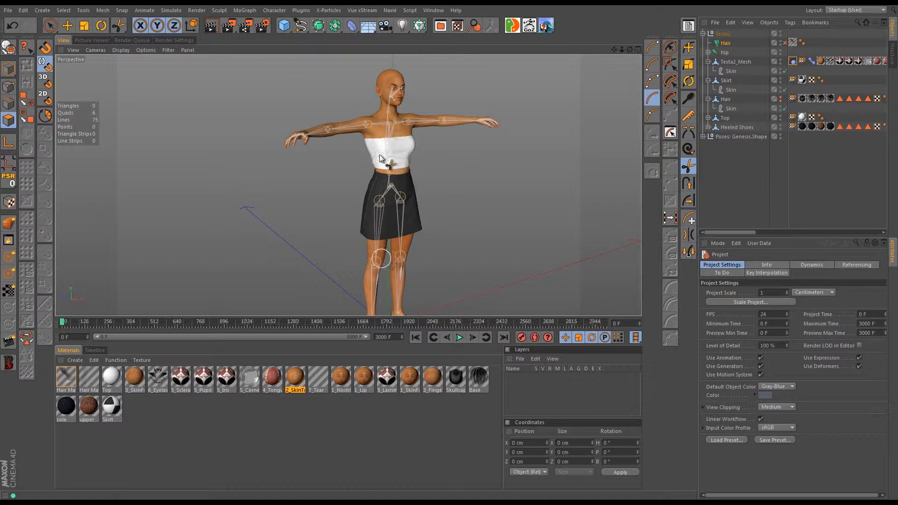
Step: Examine the rigged character's upper body and arm joints from the front and at an angle
{"action": "left_click_drag", "start_coordinate": [411, 132], "coordinate": [353, 135], "text": "alt"}
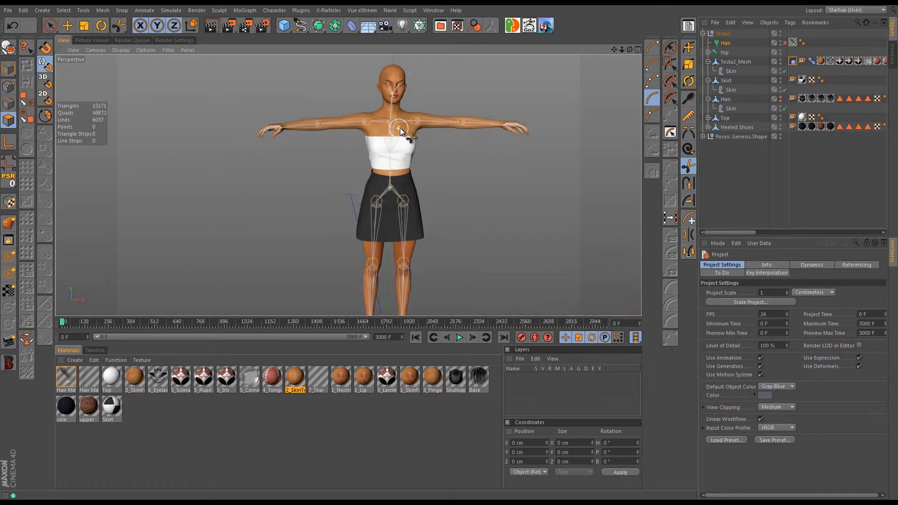
{"action": "scroll", "coordinate": [403, 128], "scroll_direction": "up", "scroll_amount": 6}
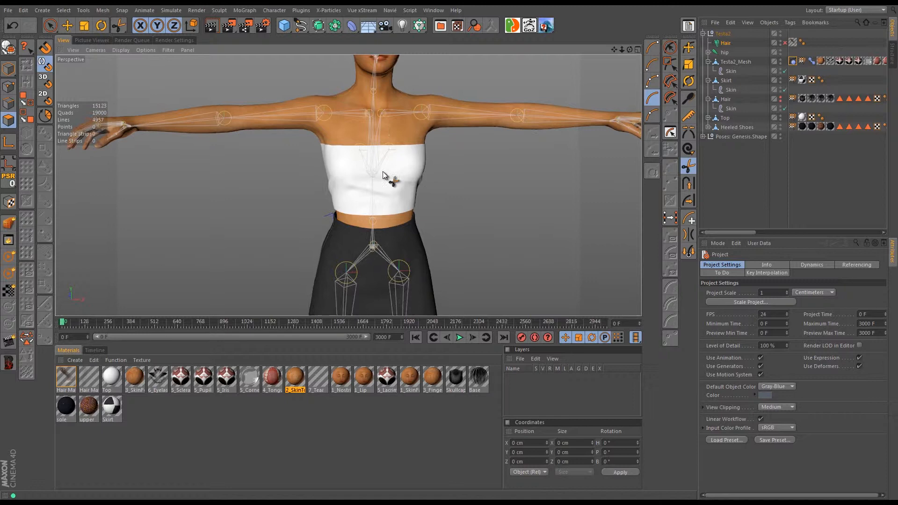
{"action": "scroll", "coordinate": [383, 176], "scroll_direction": "down", "scroll_amount": 5}
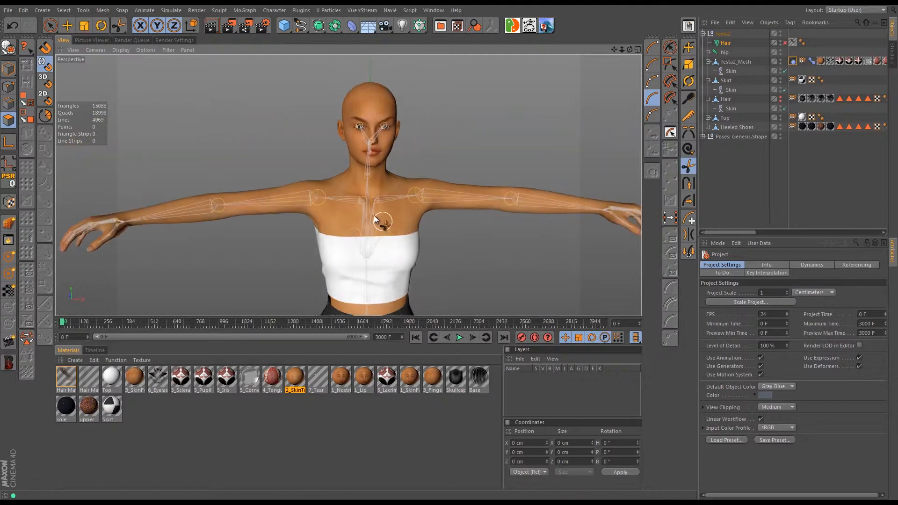
{"action": "left_click_drag", "start_coordinate": [374, 215], "coordinate": [347, 142], "text": "alt"}
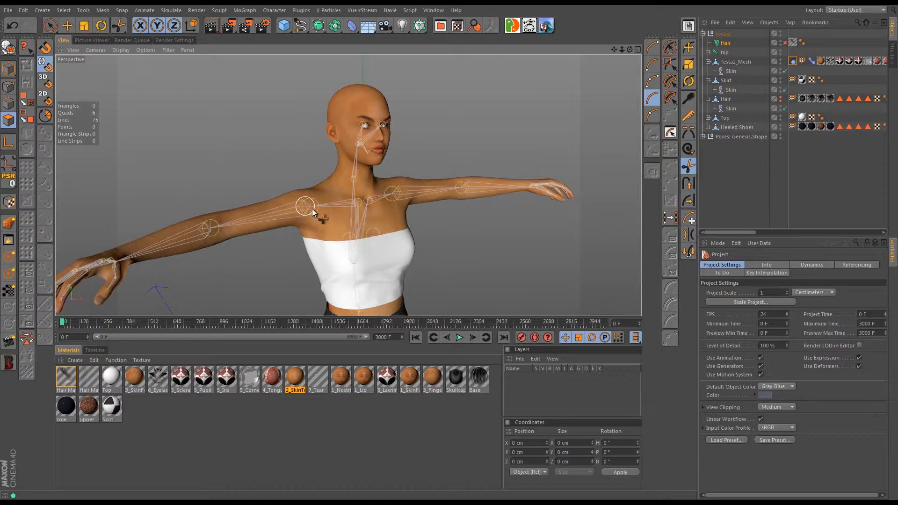
{"action": "scroll", "coordinate": [236, 238], "scroll_direction": "up", "scroll_amount": 4}
{"action": "scroll", "coordinate": [321, 187], "scroll_direction": "down", "scroll_amount": 3}
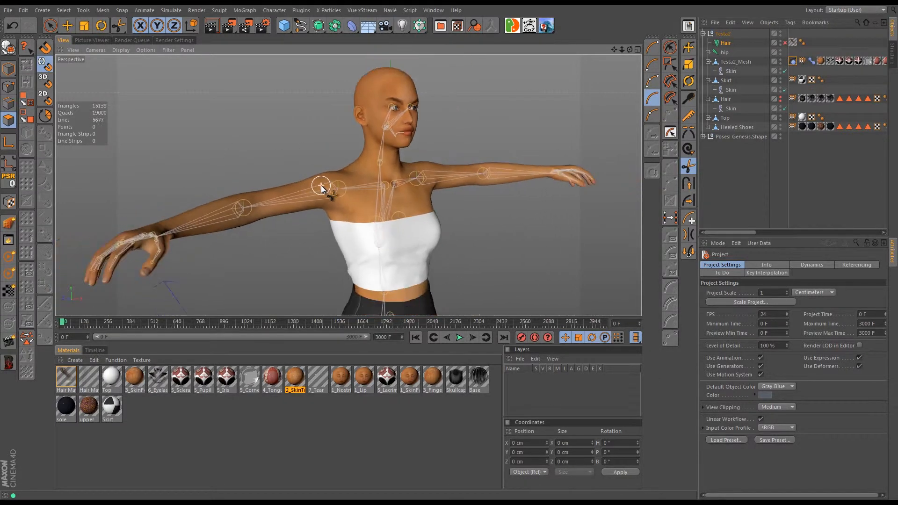
Step: Frame the character's face at close range and render a preview of the active view
{"action": "scroll", "coordinate": [320, 187], "scroll_direction": "down", "scroll_amount": 3}
{"action": "mouse_move", "coordinate": [364, 180]}
{"action": "left_mouse_down", "text": "alt"}
{"action": "mouse_move", "coordinate": [350, 231]}
{"action": "mouse_move", "coordinate": [367, 210]}
{"action": "mouse_move", "coordinate": [234, 168]}
{"action": "mouse_move", "coordinate": [352, 204]}
{"action": "mouse_move", "coordinate": [353, 191]}
{"action": "left_mouse_up", "text": "alt"}
{"action": "scroll", "coordinate": [366, 209], "scroll_direction": "up", "scroll_amount": 8}
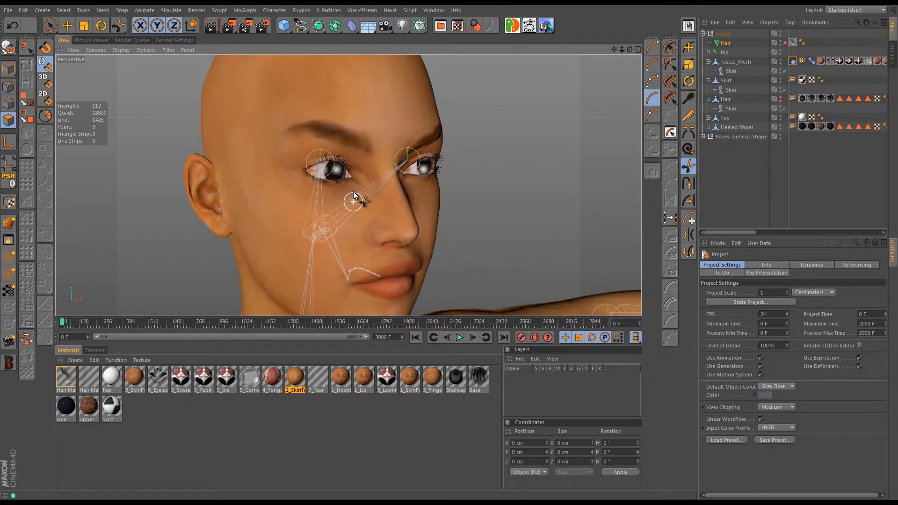
{"action": "scroll", "coordinate": [353, 195], "scroll_direction": "up", "scroll_amount": 1}
{"action": "left_click", "coordinate": [212, 26]}
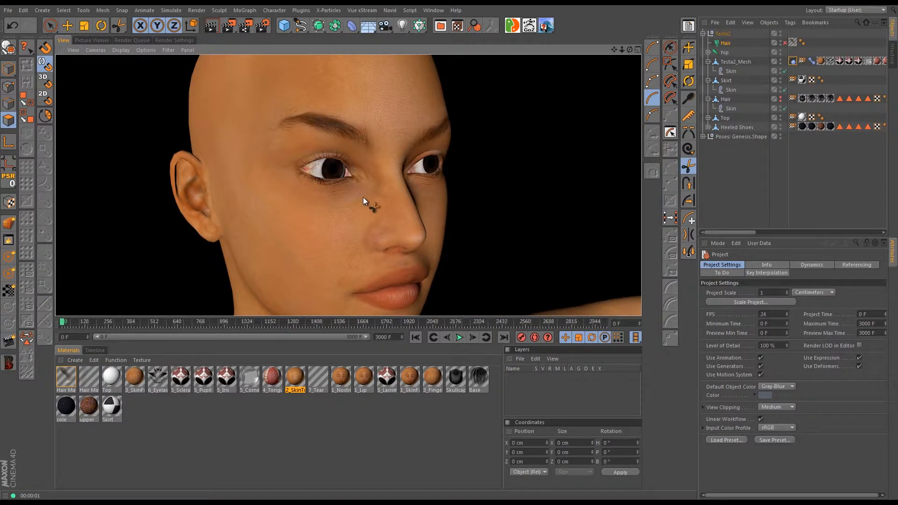
Step: Examine the character's full-body joint rig from head to shoes
{"action": "scroll", "coordinate": [363, 198], "scroll_direction": "down", "scroll_amount": 6}
{"action": "left_click_drag", "start_coordinate": [364, 215], "coordinate": [358, 167], "text": "alt"}
{"action": "middle_click_drag", "start_coordinate": [358, 167], "coordinate": [353, 130], "text": "alt"}
{"action": "right_click_drag", "start_coordinate": [353, 130], "coordinate": [347, 229], "text": "alt"}
{"action": "middle_click_drag", "start_coordinate": [352, 279], "coordinate": [358, 173], "text": "alt"}
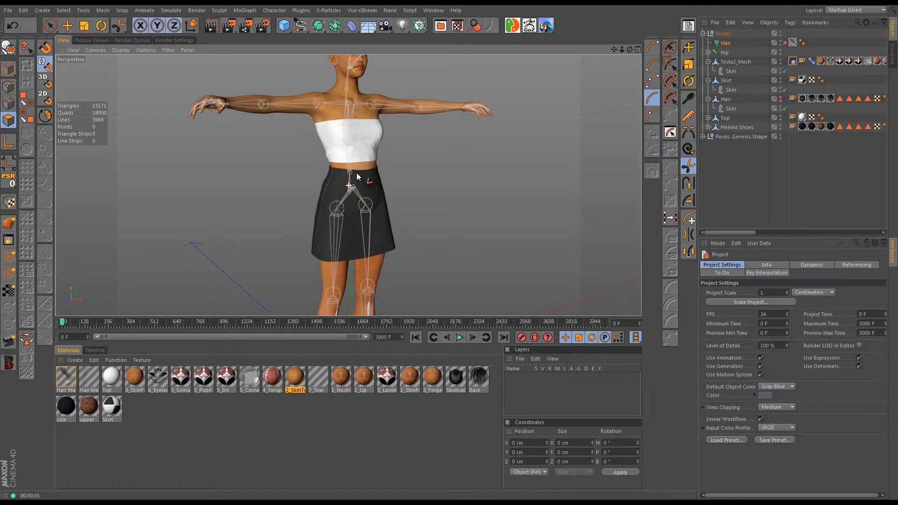
{"action": "right_click_drag", "start_coordinate": [358, 173], "coordinate": [350, 238], "text": "alt"}
{"action": "middle_click_drag", "start_coordinate": [349, 238], "coordinate": [353, 206], "text": "alt"}
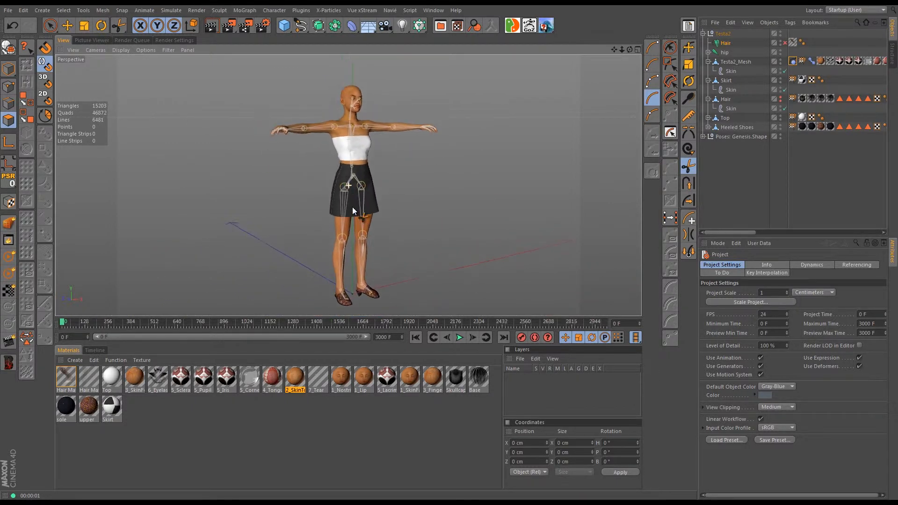
{"action": "left_click_drag", "start_coordinate": [353, 206], "coordinate": [375, 187], "text": "alt"}
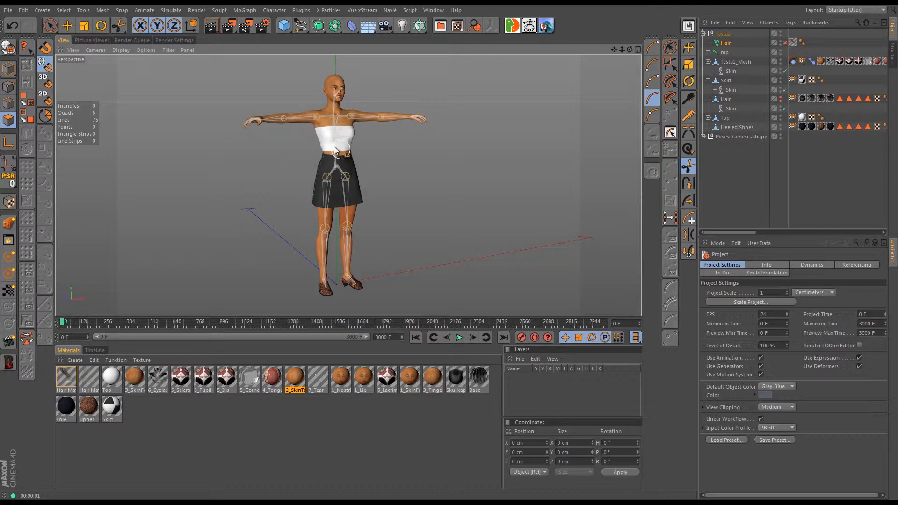
Step: Examine the whole character again, including the hip, torso and arm joints at closer range
{"action": "mouse_move", "coordinate": [342, 157]}
{"action": "left_mouse_down", "text": "alt"}
{"action": "mouse_move", "coordinate": [374, 157]}
{"action": "mouse_move", "coordinate": [336, 161]}
{"action": "left_mouse_up", "text": "alt"}
{"action": "mouse_move", "coordinate": [336, 161]}
{"action": "middle_mouse_down", "text": "alt"}
{"action": "mouse_move", "coordinate": [340, 182]}
{"action": "mouse_move", "coordinate": [340, 169]}
{"action": "middle_mouse_up", "text": "alt"}
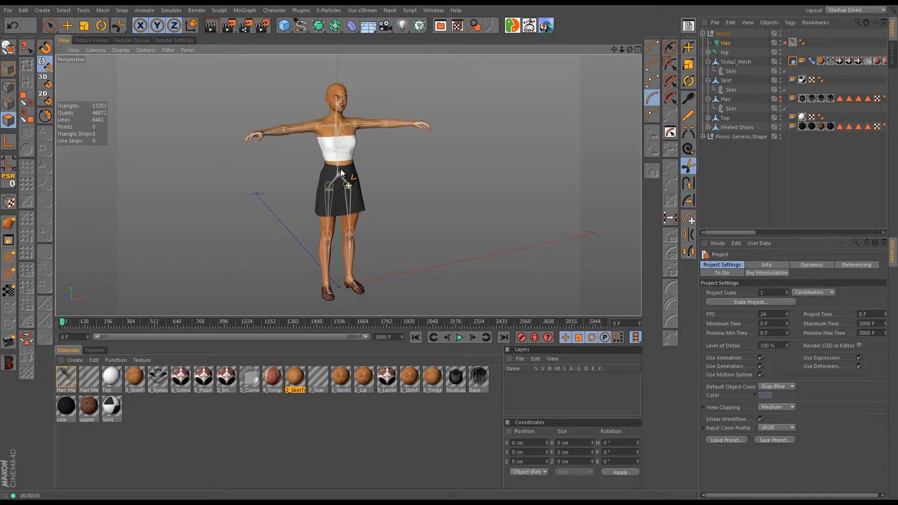
{"action": "scroll", "coordinate": [341, 169], "scroll_direction": "up", "scroll_amount": 2}
{"action": "mouse_move", "coordinate": [335, 168]}
{"action": "left_mouse_down", "text": "alt"}
{"action": "mouse_move", "coordinate": [347, 155]}
{"action": "mouse_move", "coordinate": [333, 156]}
{"action": "left_mouse_up", "text": "alt"}
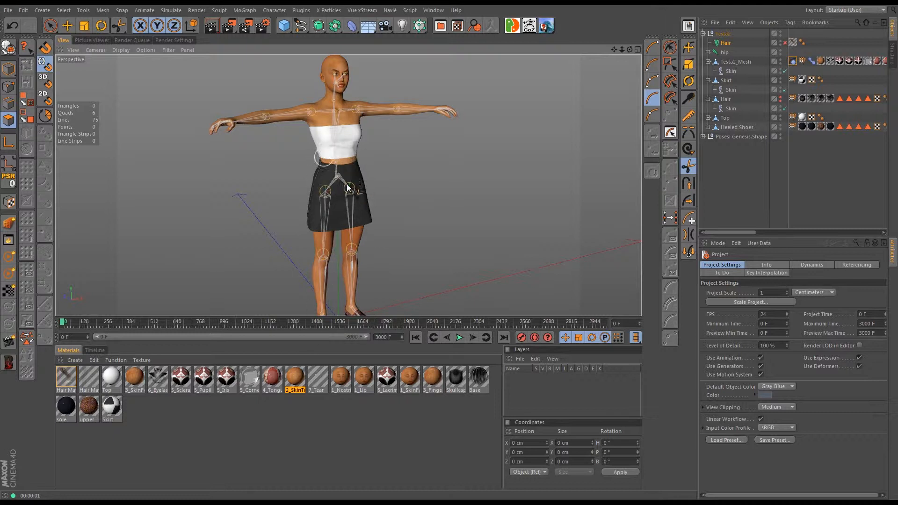
{"action": "middle_click_drag", "start_coordinate": [349, 145], "coordinate": [351, 164], "text": "alt"}
{"action": "scroll", "coordinate": [351, 164], "scroll_direction": "up", "scroll_amount": 4}
{"action": "middle_click_drag", "start_coordinate": [342, 140], "coordinate": [353, 205], "text": "alt"}
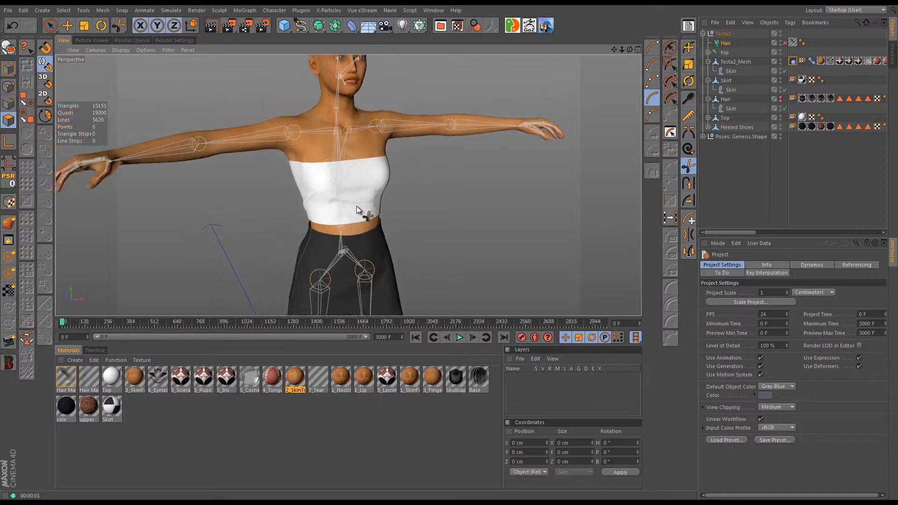
{"action": "left_click_drag", "start_coordinate": [360, 161], "coordinate": [339, 153], "text": "alt"}
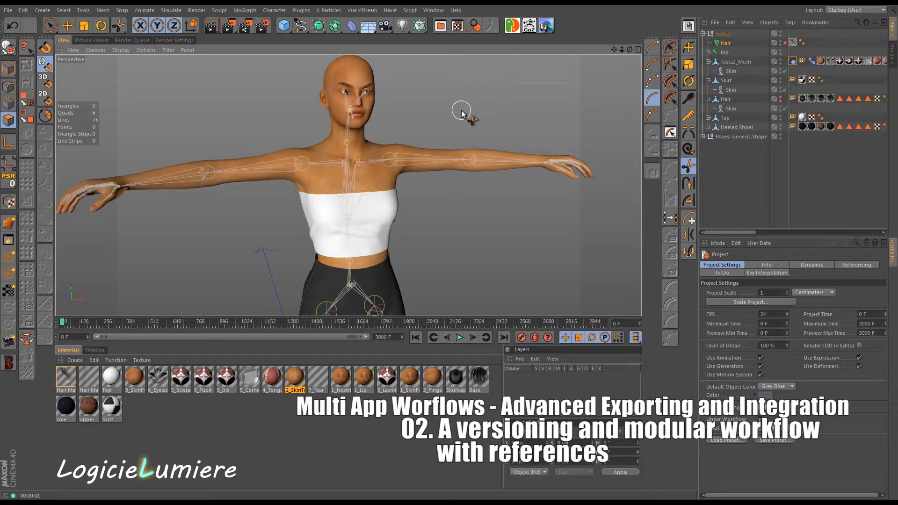
Step: Briefly enable the character's Hair object, and select the Testa2 null that groups the whole character
{"action": "left_click", "coordinate": [784, 43]}
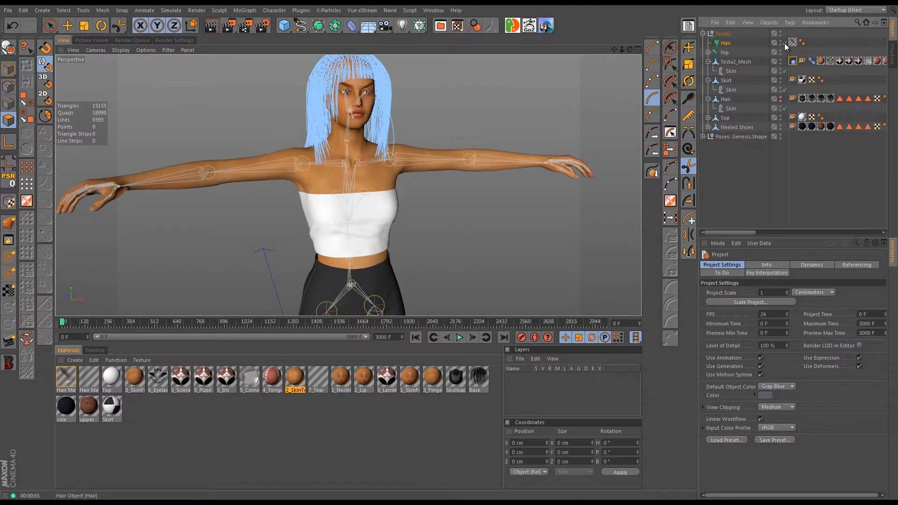
{"action": "left_click", "coordinate": [784, 43]}
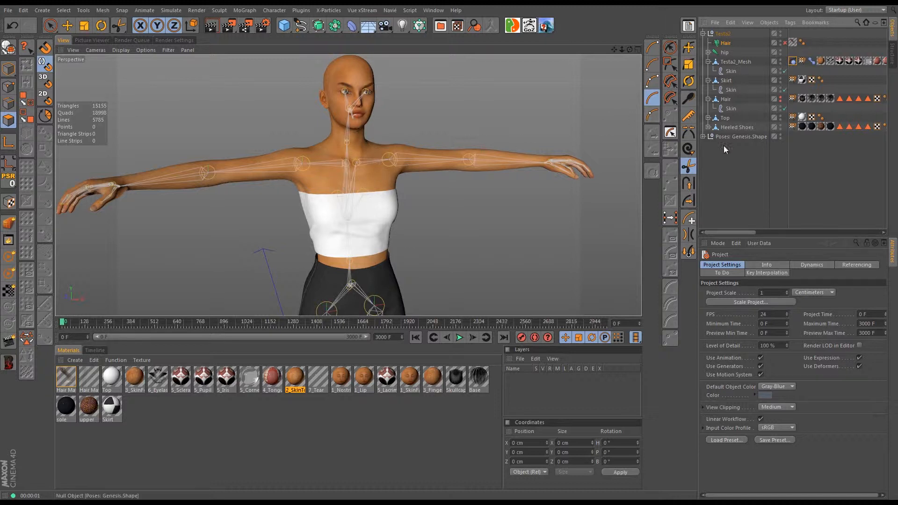
{"action": "left_click", "coordinate": [704, 35]}
{"action": "left_click", "coordinate": [720, 36]}
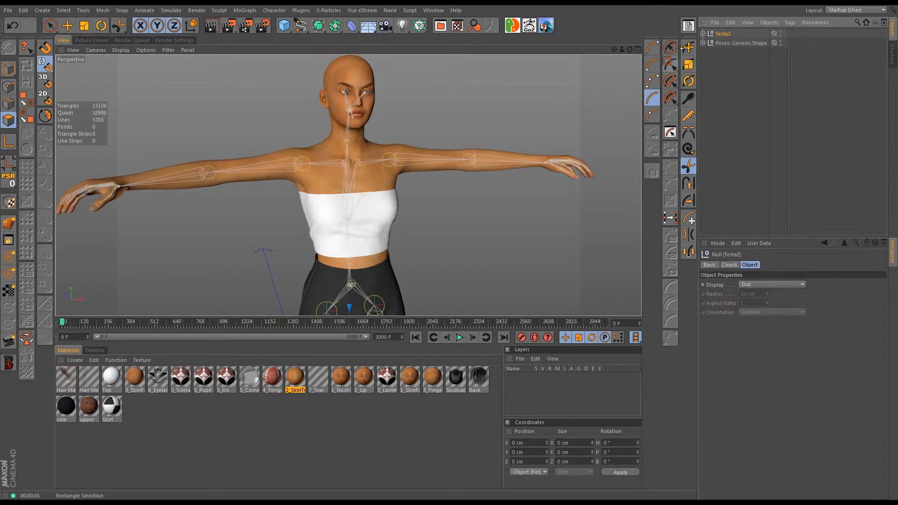
{"action": "left_click", "coordinate": [703, 34]}
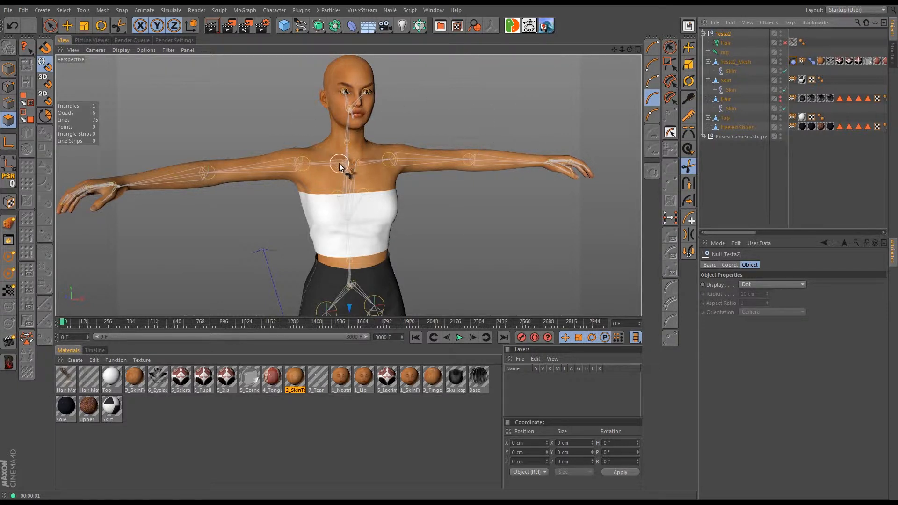
{"action": "left_click_drag", "start_coordinate": [339, 164], "coordinate": [376, 164], "text": "alt"}
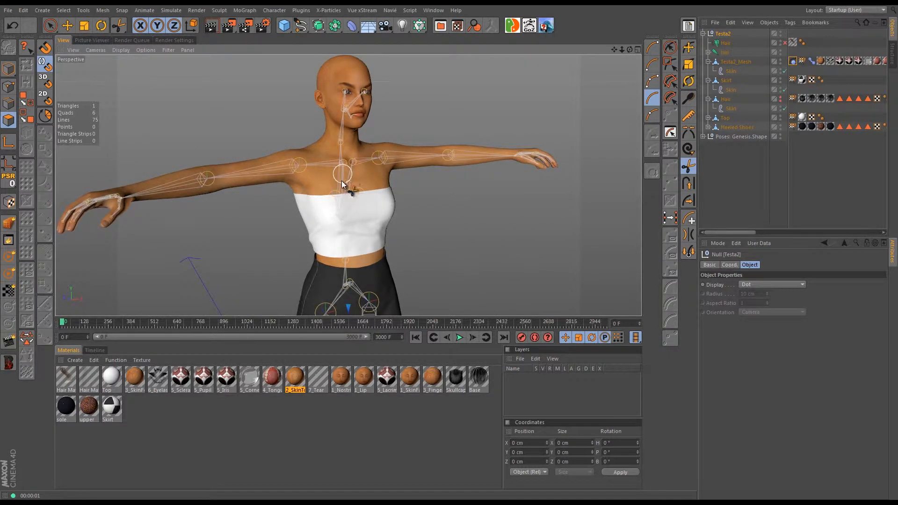
{"action": "left_click_drag", "start_coordinate": [357, 167], "coordinate": [390, 168], "text": "alt"}
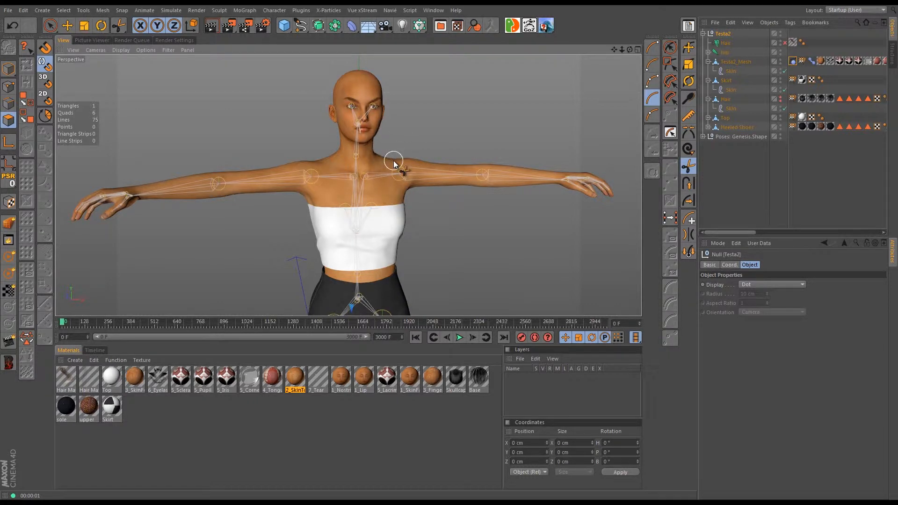
{"action": "mouse_move", "coordinate": [372, 183]}
{"action": "left_mouse_down", "text": "alt"}
{"action": "mouse_move", "coordinate": [303, 184]}
{"action": "mouse_move", "coordinate": [353, 186]}
{"action": "mouse_move", "coordinate": [383, 181]}
{"action": "mouse_move", "coordinate": [379, 175]}
{"action": "left_mouse_up", "text": "alt"}
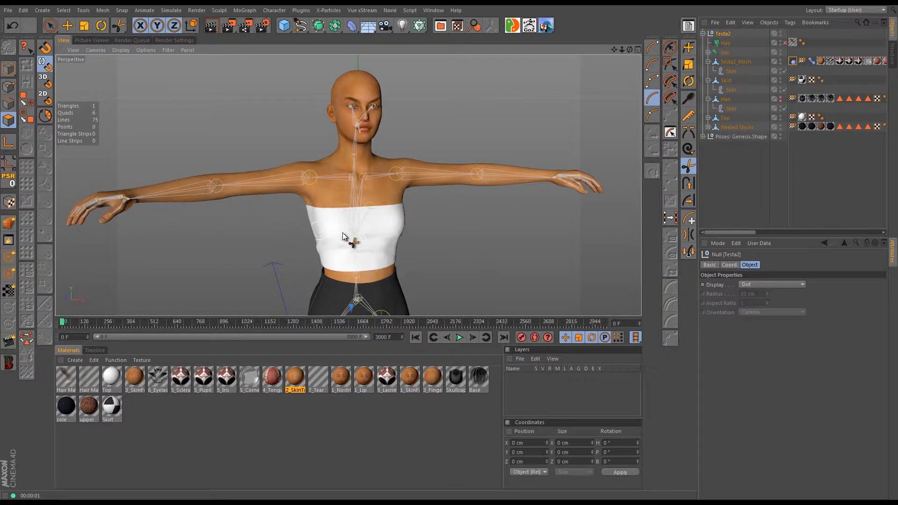
{"action": "left_click_drag", "start_coordinate": [344, 231], "coordinate": [379, 232], "text": "alt"}
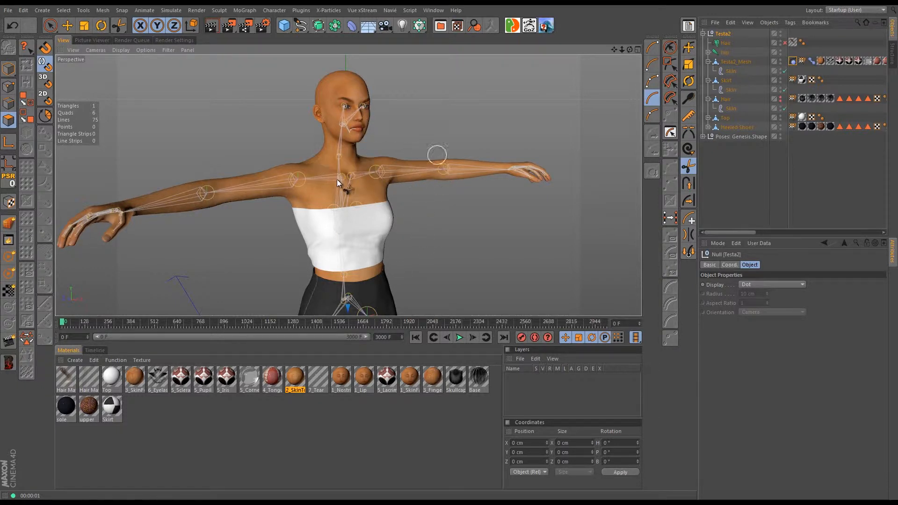
{"action": "left_click_drag", "start_coordinate": [302, 207], "coordinate": [218, 196], "text": "alt"}
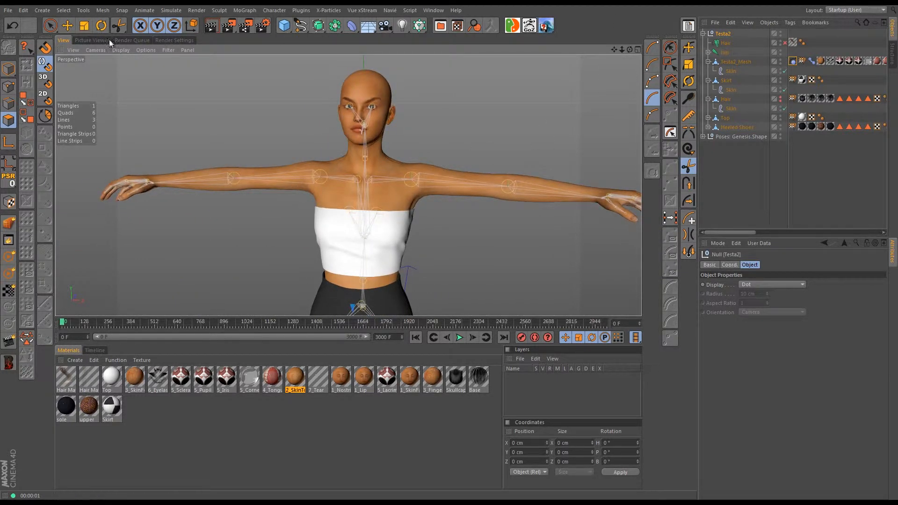
Step: Open testa_animation.c4d from the c4d subfolder of Testa Animation in the Testa2 project folder
{"action": "left_click", "coordinate": [15, 11]}
{"action": "left_click", "coordinate": [27, 33]}
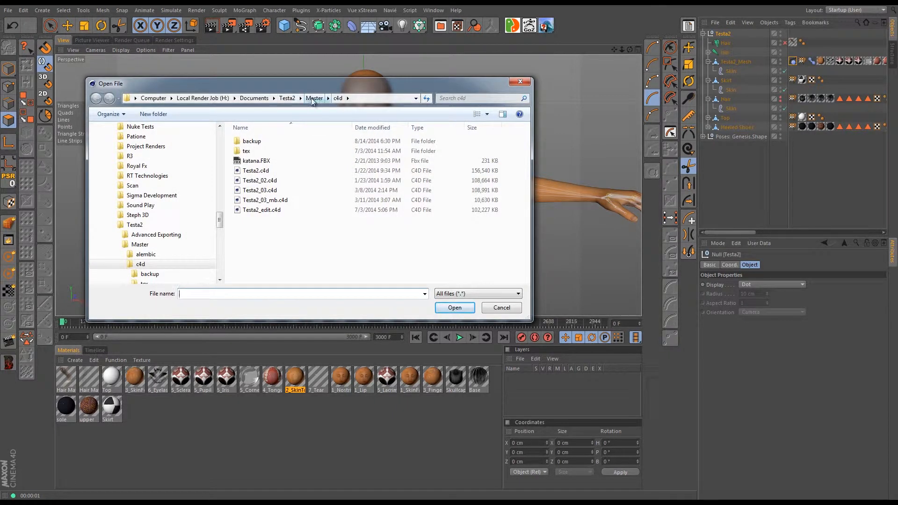
{"action": "left_click", "coordinate": [320, 98]}
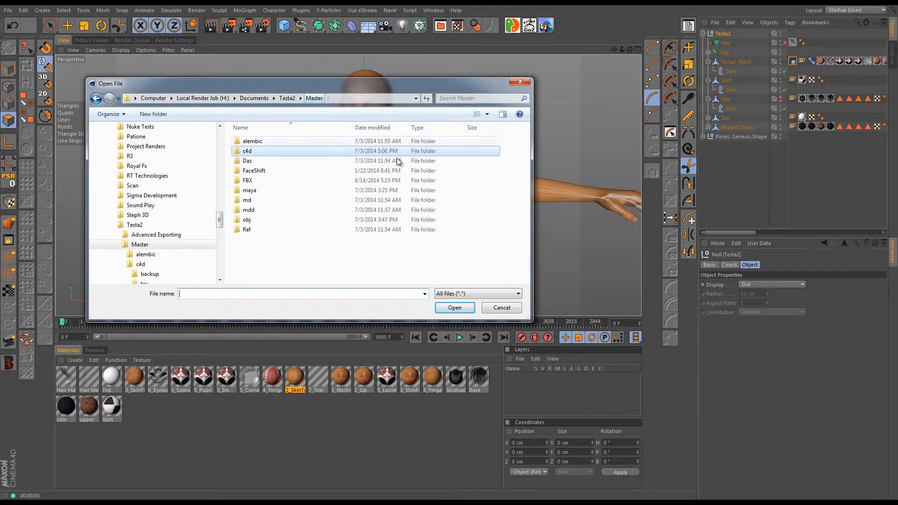
{"action": "left_click", "coordinate": [284, 100]}
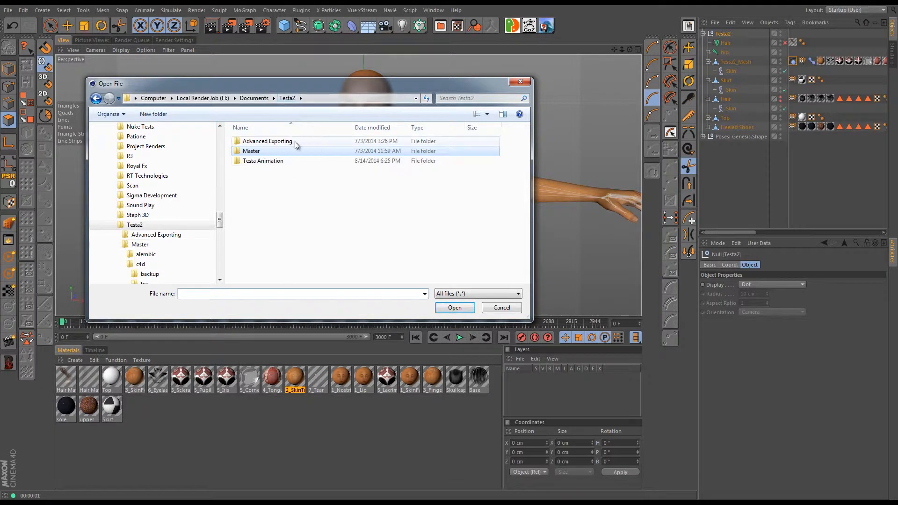
{"action": "left_click", "coordinate": [269, 162]}
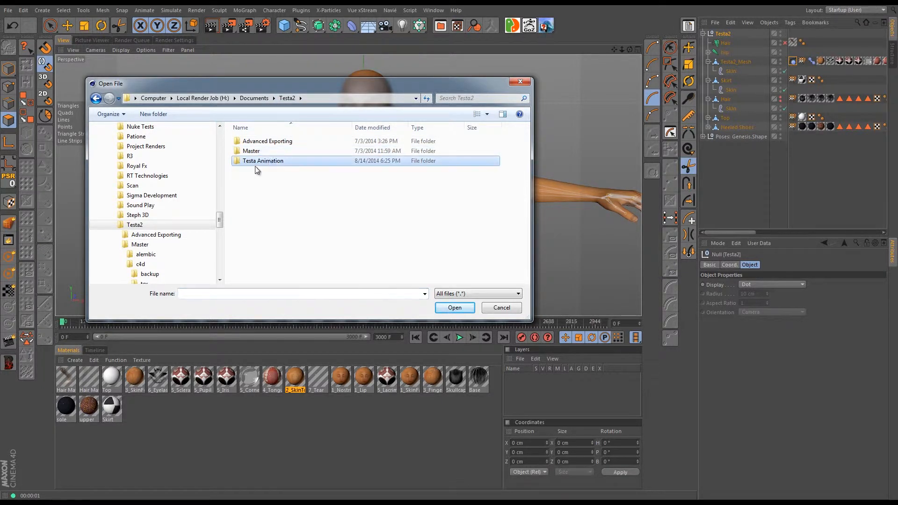
{"action": "double_click", "coordinate": [253, 162]}
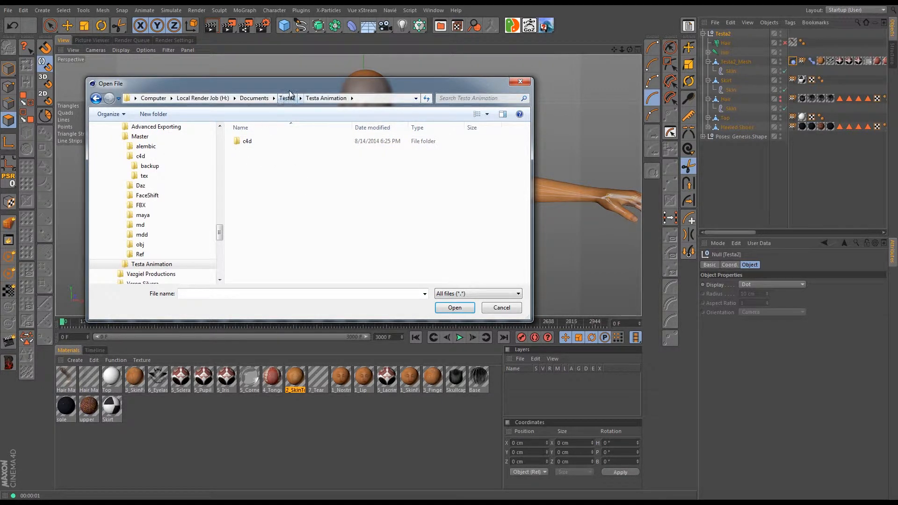
{"action": "left_click_drag", "start_coordinate": [287, 86], "coordinate": [309, 202]}
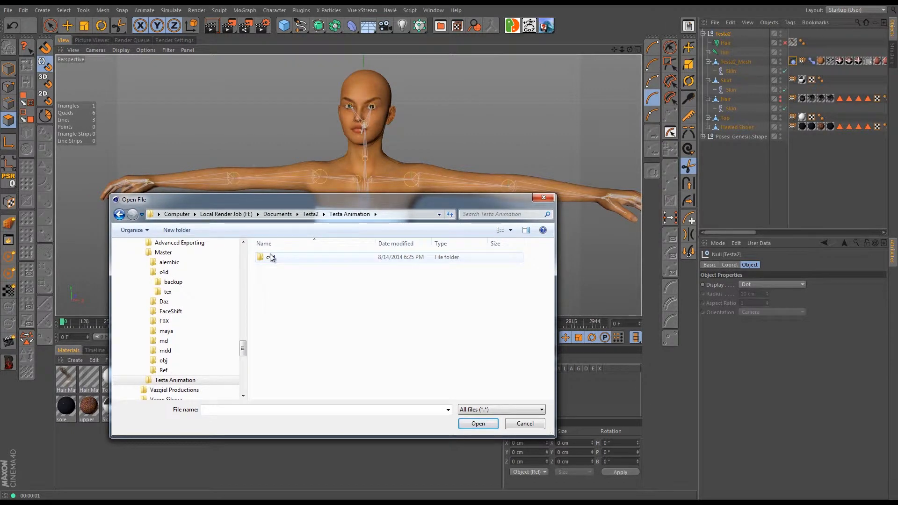
{"action": "double_click", "coordinate": [270, 256]}
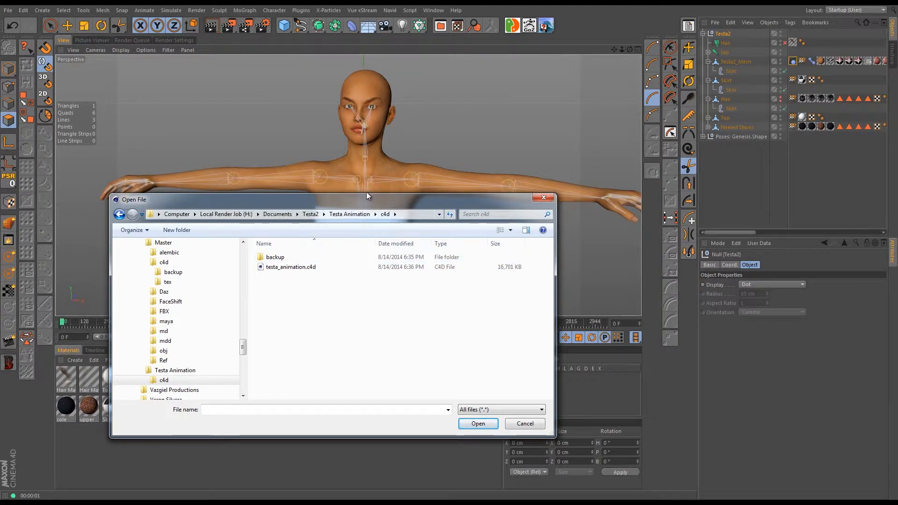
{"action": "left_click", "coordinate": [304, 268]}
{"action": "left_click", "coordinate": [478, 424]}
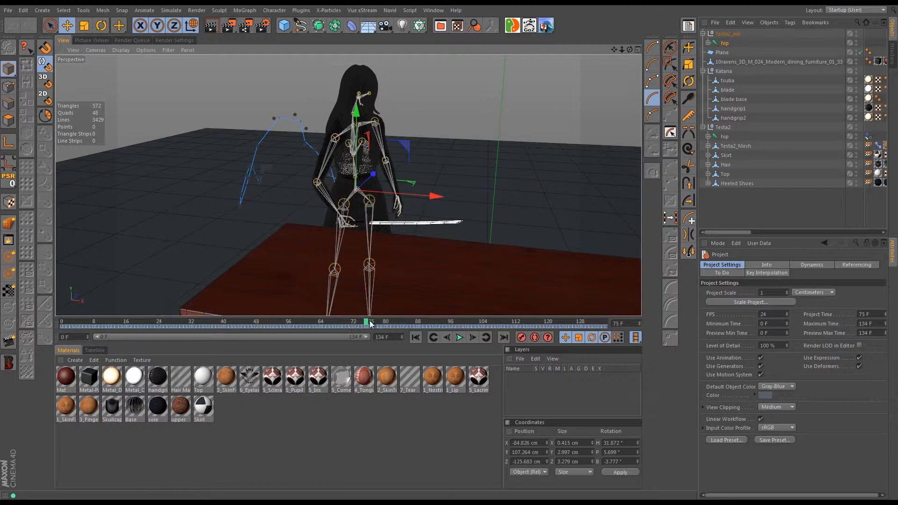
Step: Scrub the animation back to frame 15 and examine the animated character, katana and table in the scene
{"action": "left_click_drag", "start_coordinate": [368, 323], "coordinate": [124, 310]}
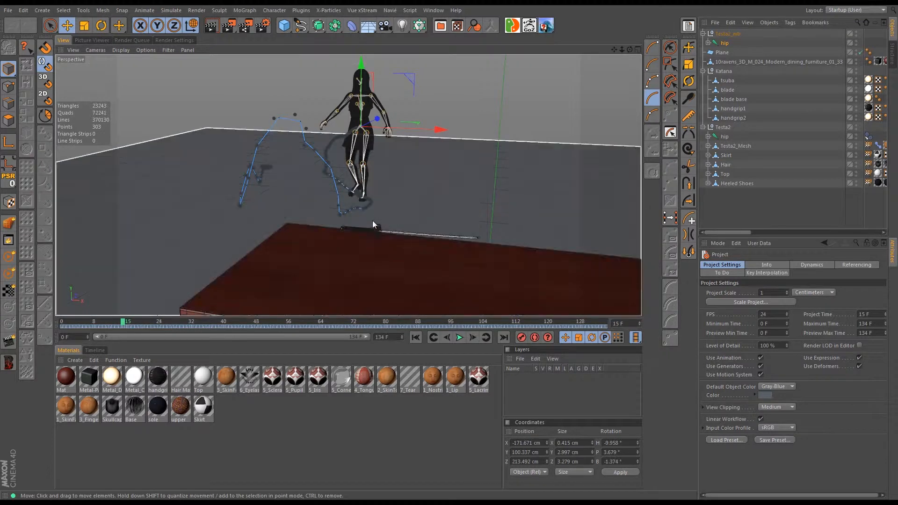
{"action": "left_click_drag", "start_coordinate": [369, 227], "coordinate": [306, 239], "text": "alt"}
{"action": "middle_click_drag", "start_coordinate": [306, 236], "coordinate": [369, 212], "text": "alt"}
{"action": "left_click_drag", "start_coordinate": [381, 197], "coordinate": [382, 230], "text": "alt"}
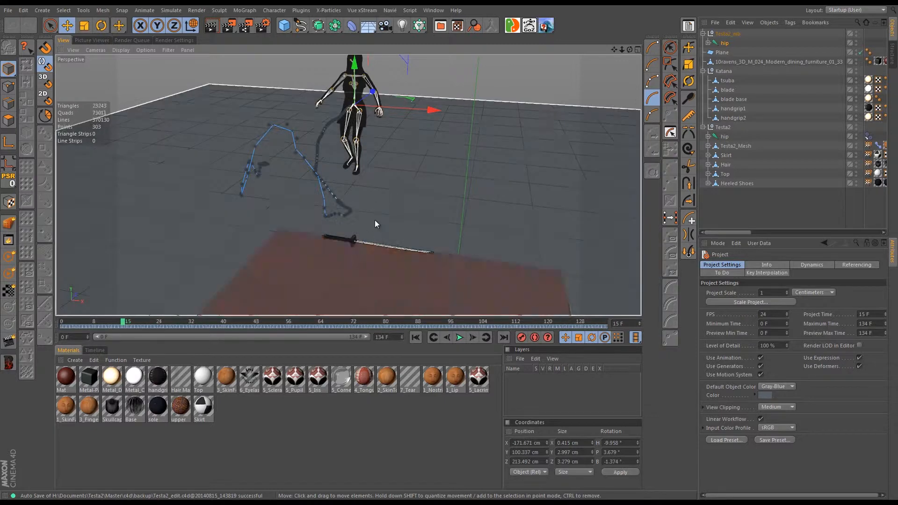
{"action": "mouse_move", "coordinate": [390, 218]}
{"action": "left_mouse_down", "text": "alt"}
{"action": "mouse_move", "coordinate": [355, 211]}
{"action": "mouse_move", "coordinate": [369, 200]}
{"action": "mouse_move", "coordinate": [394, 264]}
{"action": "mouse_move", "coordinate": [377, 181]}
{"action": "mouse_move", "coordinate": [385, 200]}
{"action": "mouse_move", "coordinate": [422, 200]}
{"action": "mouse_move", "coordinate": [367, 204]}
{"action": "mouse_move", "coordinate": [389, 208]}
{"action": "left_mouse_up", "text": "alt"}
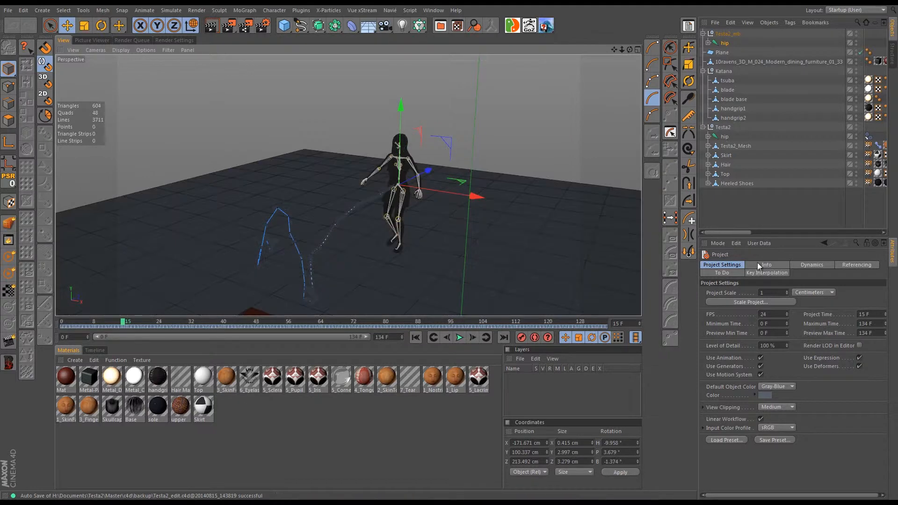
Step: Highlight the Testa2 character group, collapse its hierarchy and clear the selection
{"action": "left_click", "coordinate": [723, 128]}
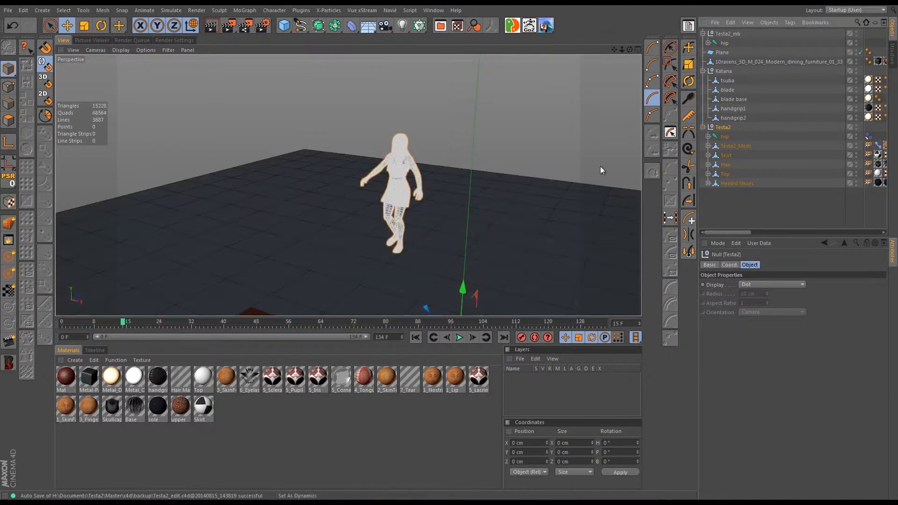
{"action": "left_click", "coordinate": [703, 127]}
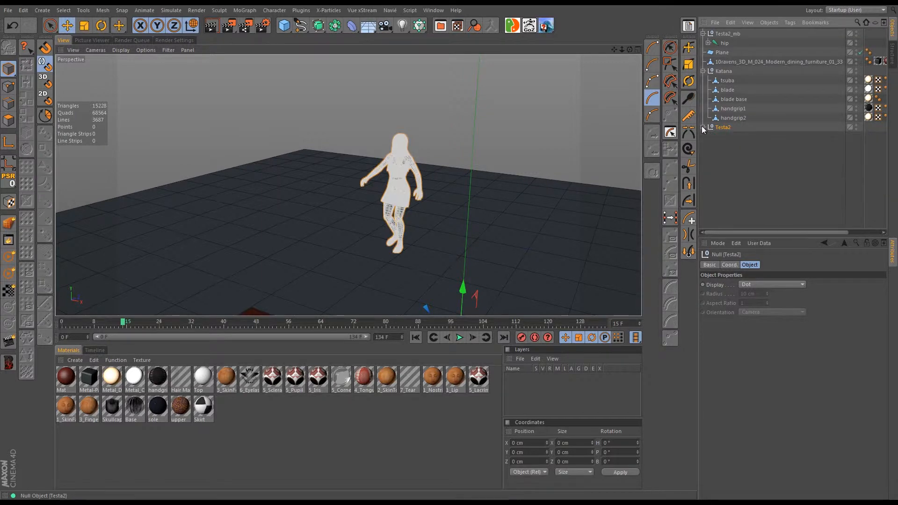
{"action": "left_click", "coordinate": [723, 153]}
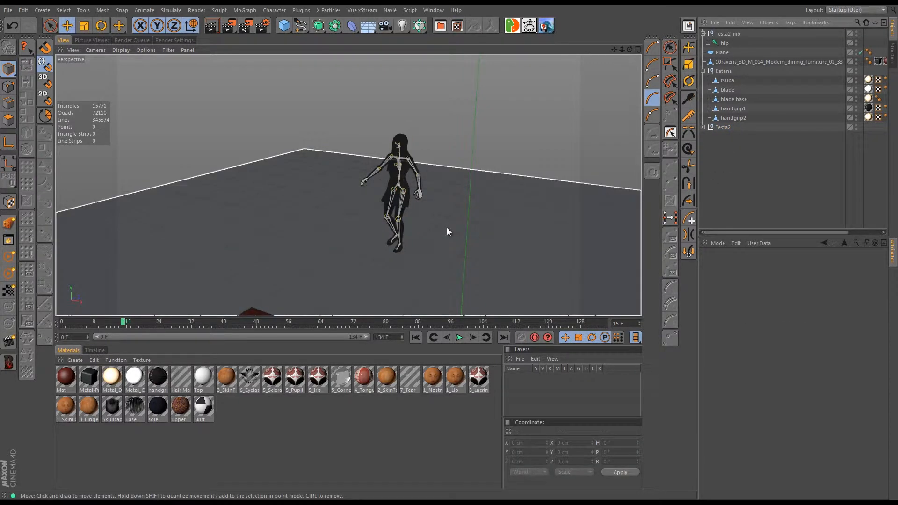
Step: Look up commands matching "kn", "pus" and "pull" in the Commander
{"action": "key", "text": "shift+c"}
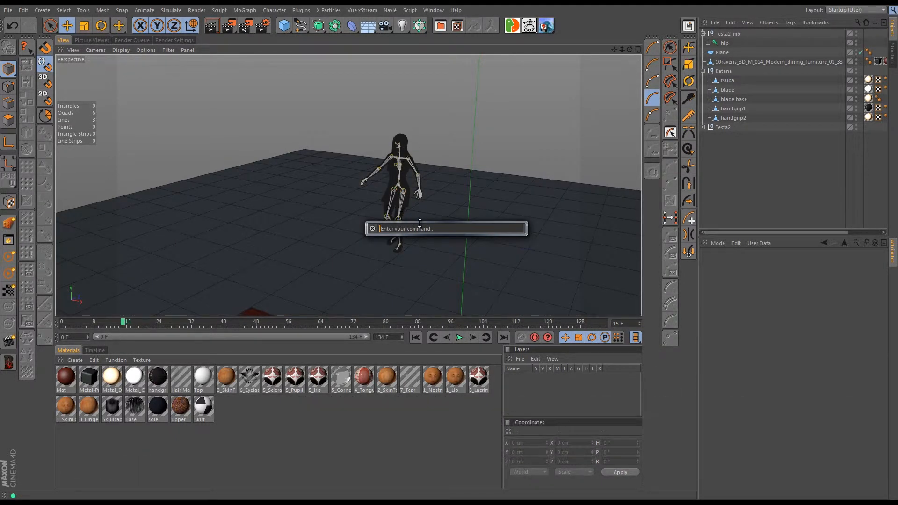
{"action": "type", "text": "kn"}
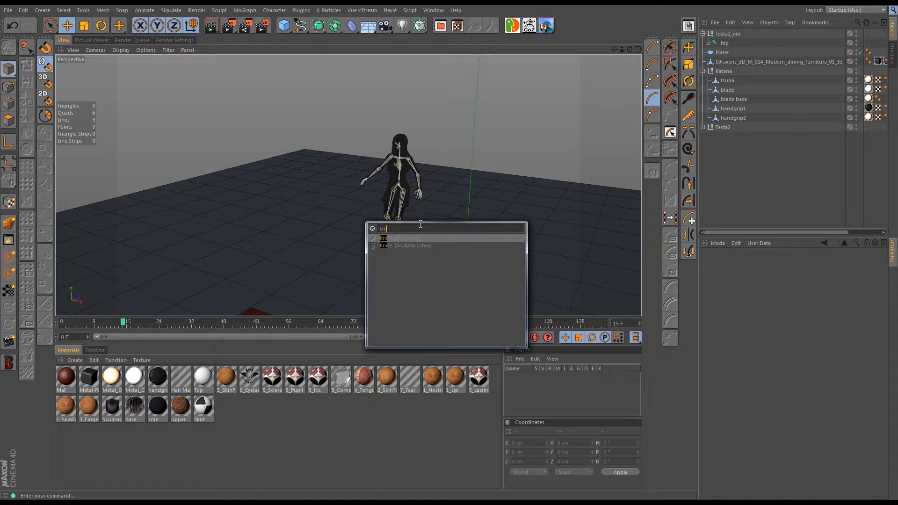
{"action": "key", "text": "BackSpace"}
{"action": "key", "text": "BackSpace"}
{"action": "key", "text": "BackSpace"}
{"action": "key", "text": "BackSpace"}
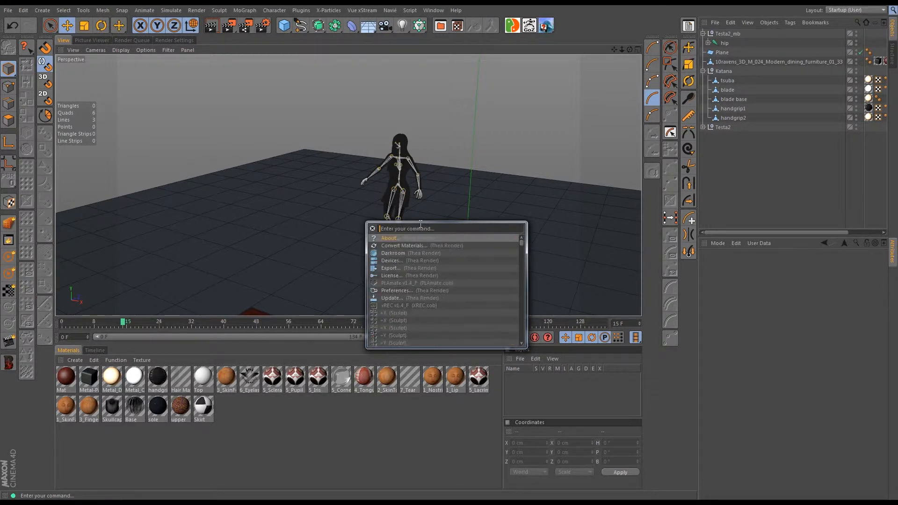
{"action": "type", "text": "pu"}
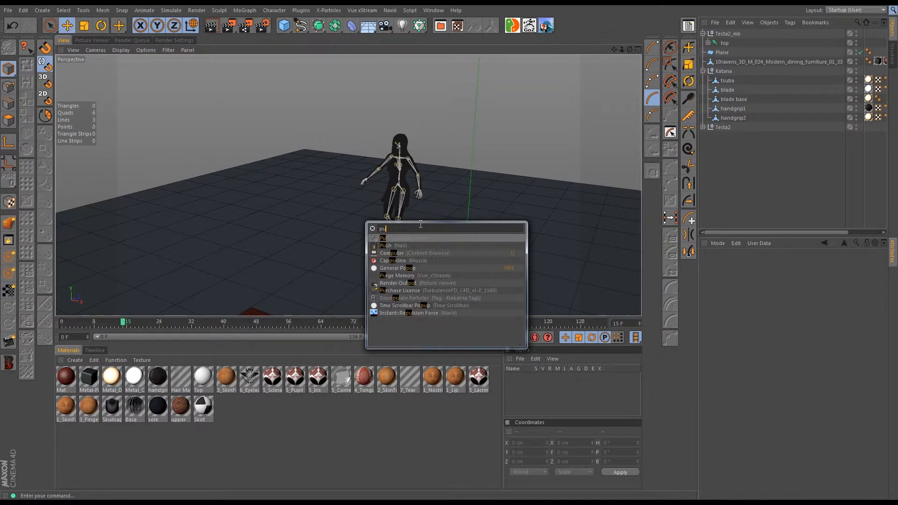
{"action": "type", "text": "s"}
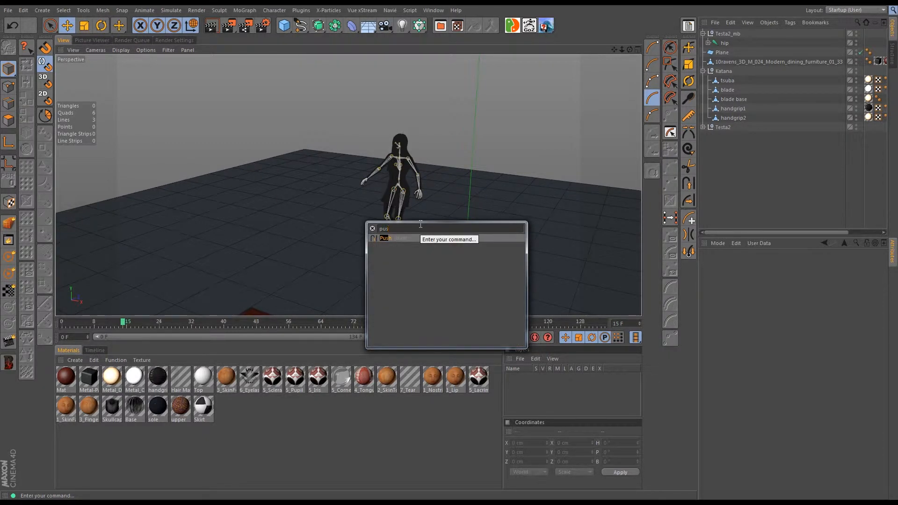
{"action": "key", "text": "BackSpace"}
{"action": "key", "text": "BackSpace"}
{"action": "type", "text": "ull"}
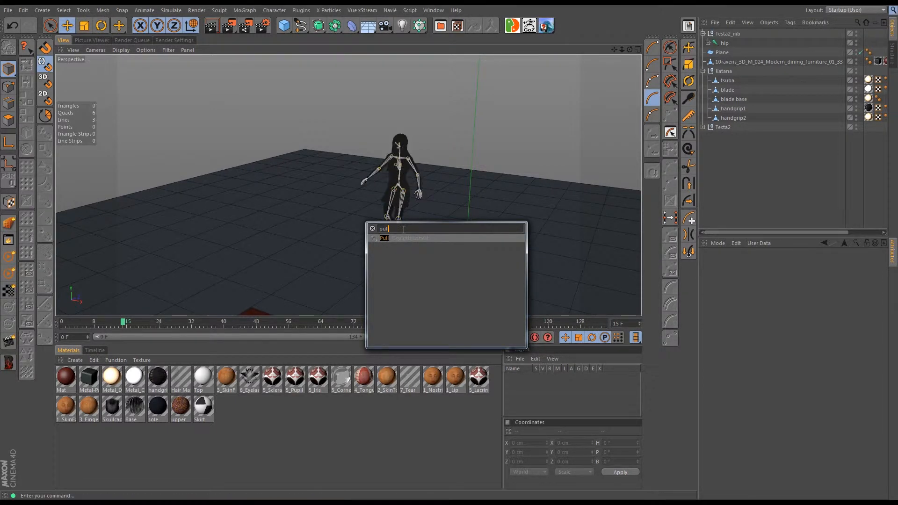
{"action": "key", "text": "BackSpace"}
{"action": "key", "text": "BackSpace"}
{"action": "key", "text": "BackSpace"}
{"action": "key", "text": "BackSpace"}
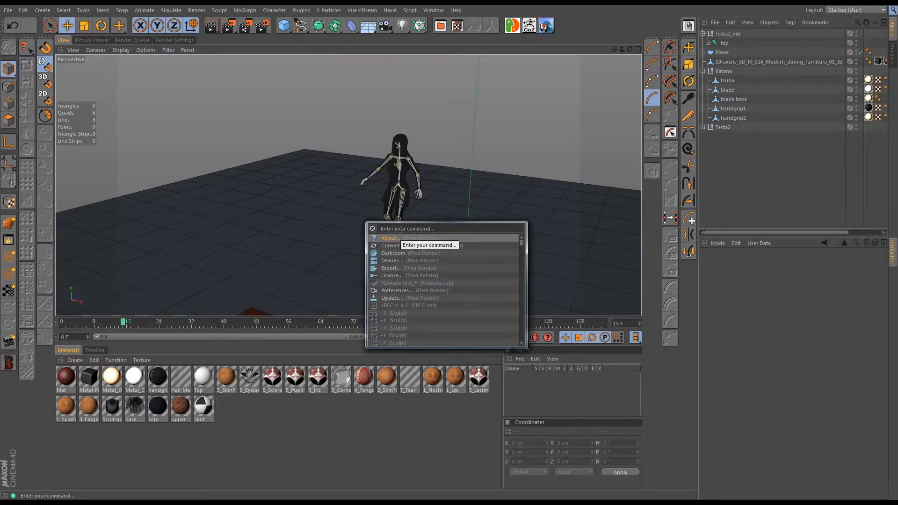
Step: Add an XRef object and set its reference to Testa2_edit.c4d from the c4d subfolder of Master in the Testa2 folder
{"action": "type", "text": "xref"}
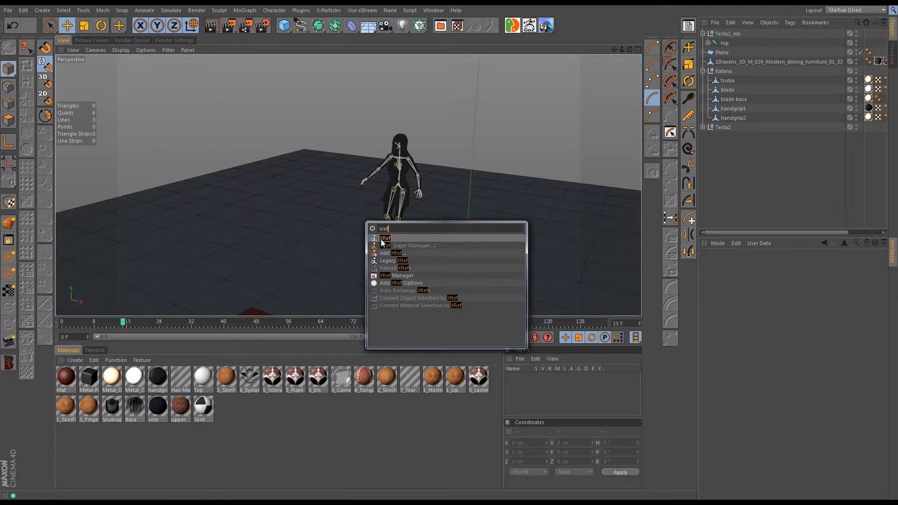
{"action": "left_click", "coordinate": [381, 238]}
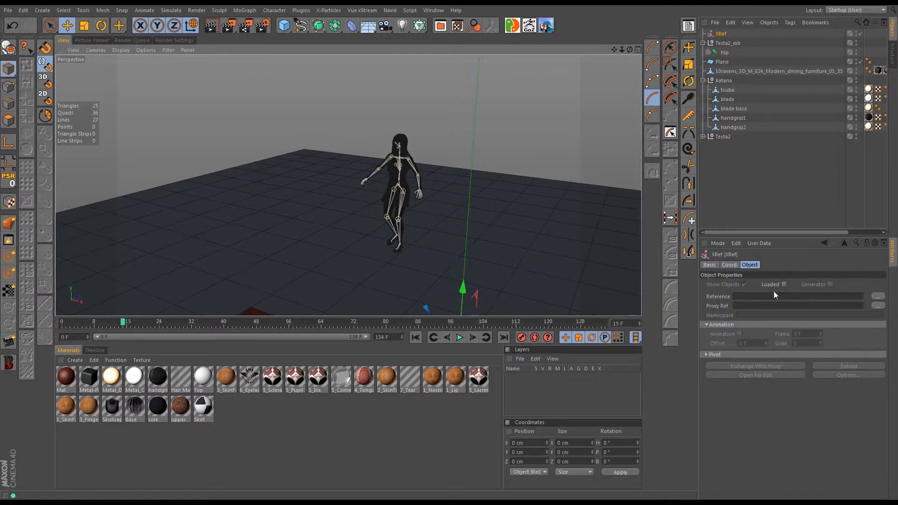
{"action": "left_click", "coordinate": [743, 297]}
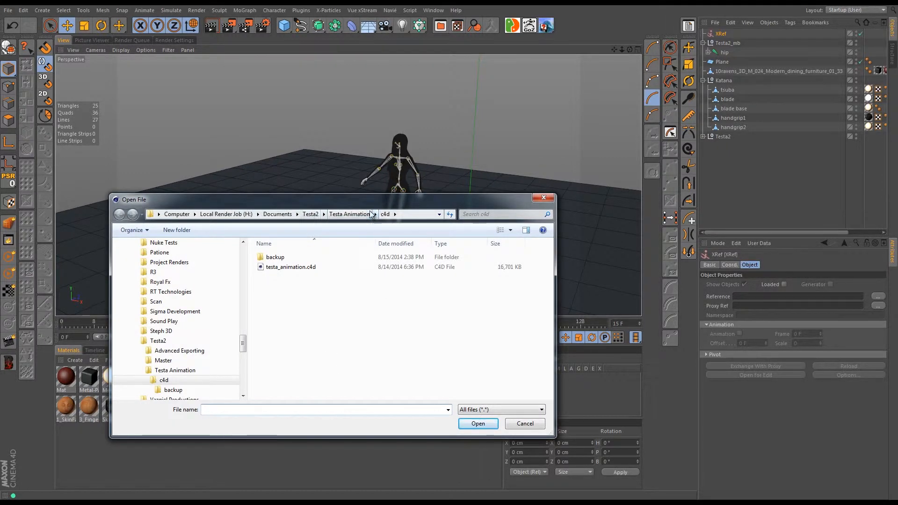
{"action": "left_click", "coordinate": [316, 216]}
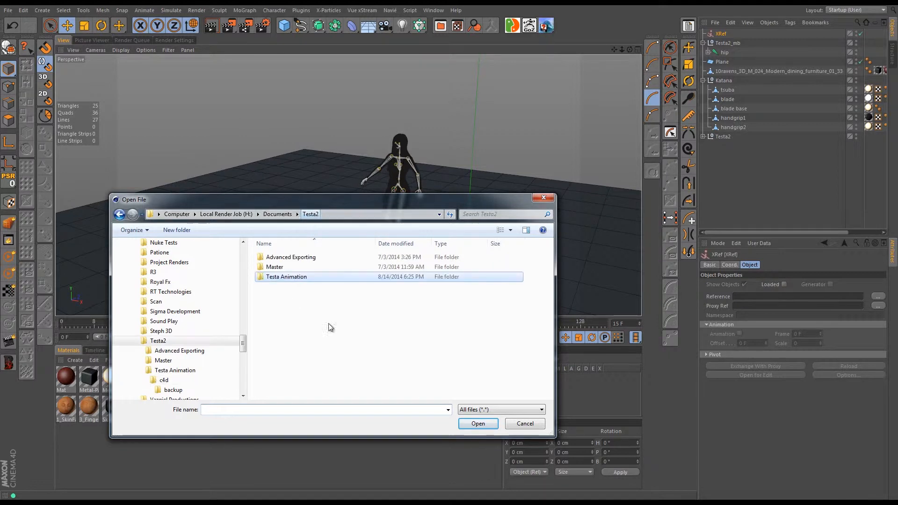
{"action": "double_click", "coordinate": [275, 267]}
{"action": "double_click", "coordinate": [271, 267]}
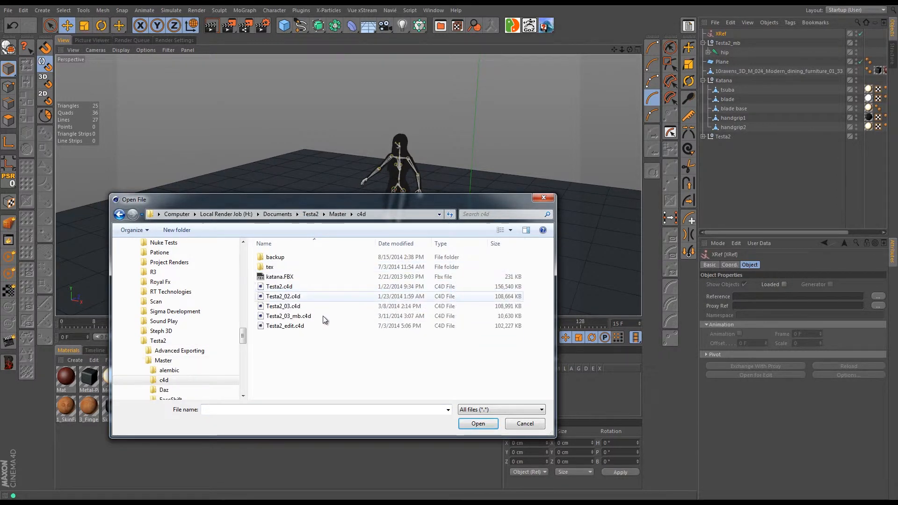
{"action": "left_click", "coordinate": [292, 326]}
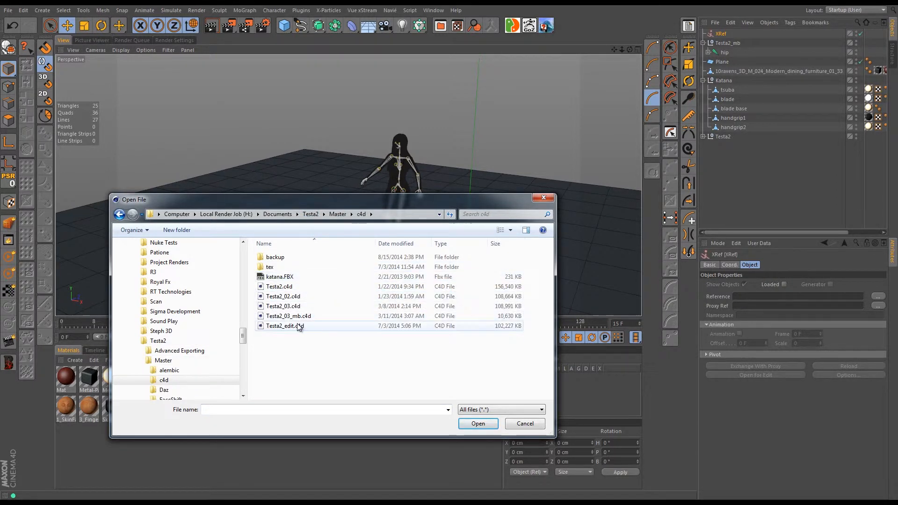
{"action": "left_click", "coordinate": [477, 424]}
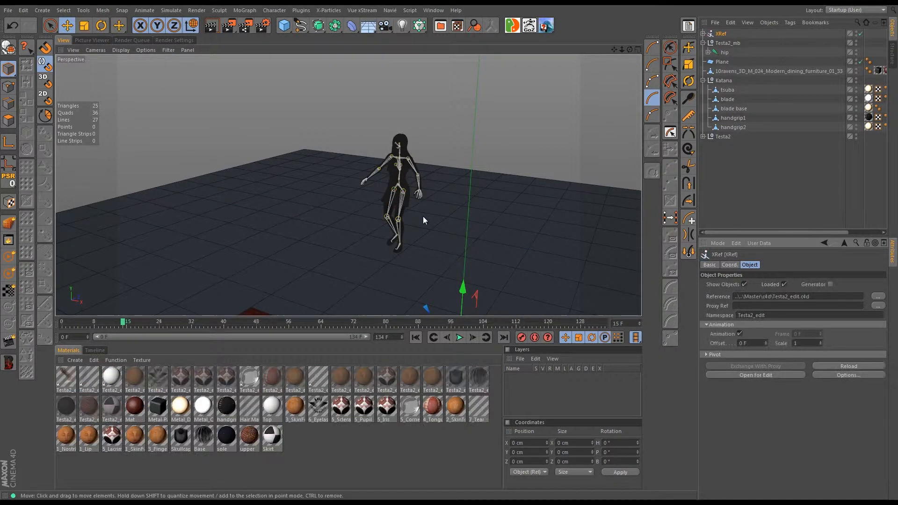
Step: Expand the XRef hierarchy and examine the referenced T-pose character beside the animated one
{"action": "left_click", "coordinate": [703, 33]}
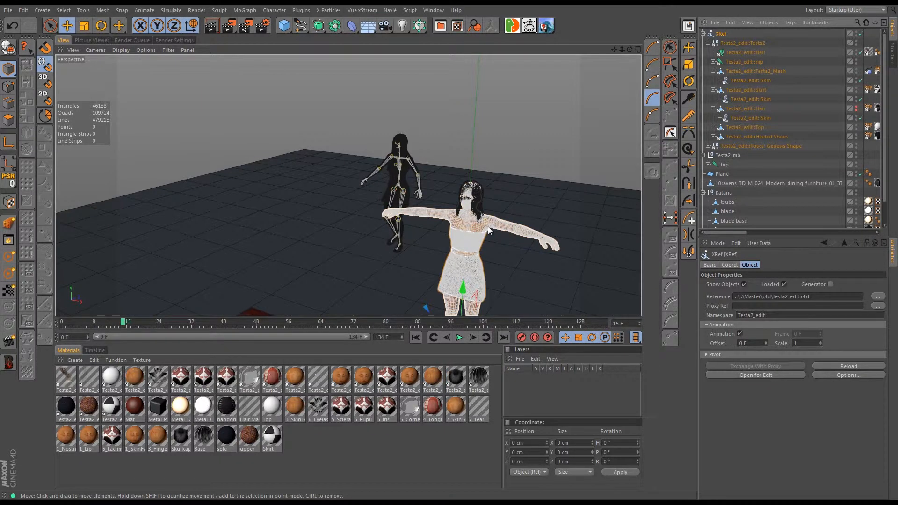
{"action": "left_click_drag", "start_coordinate": [489, 230], "coordinate": [486, 192], "text": "alt"}
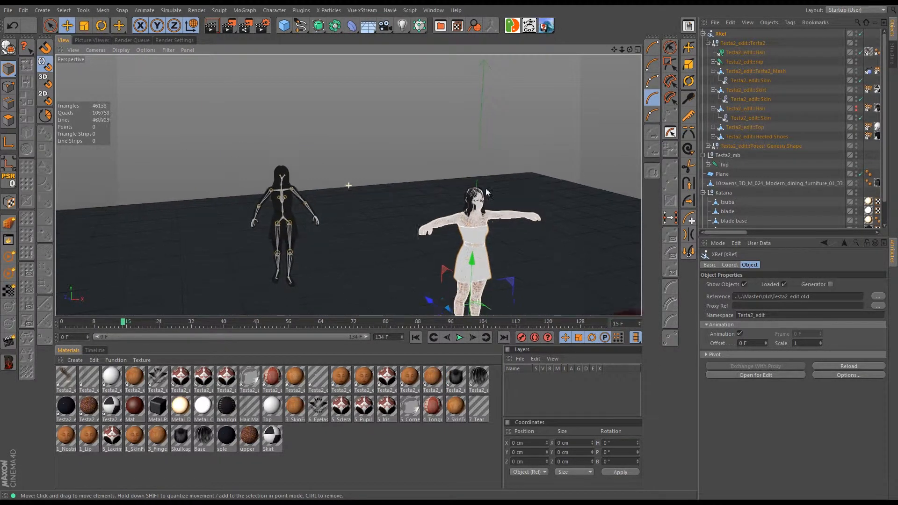
{"action": "middle_click_drag", "start_coordinate": [487, 191], "coordinate": [486, 188], "text": "alt"}
{"action": "left_click_drag", "start_coordinate": [477, 205], "coordinate": [467, 210], "text": "alt"}
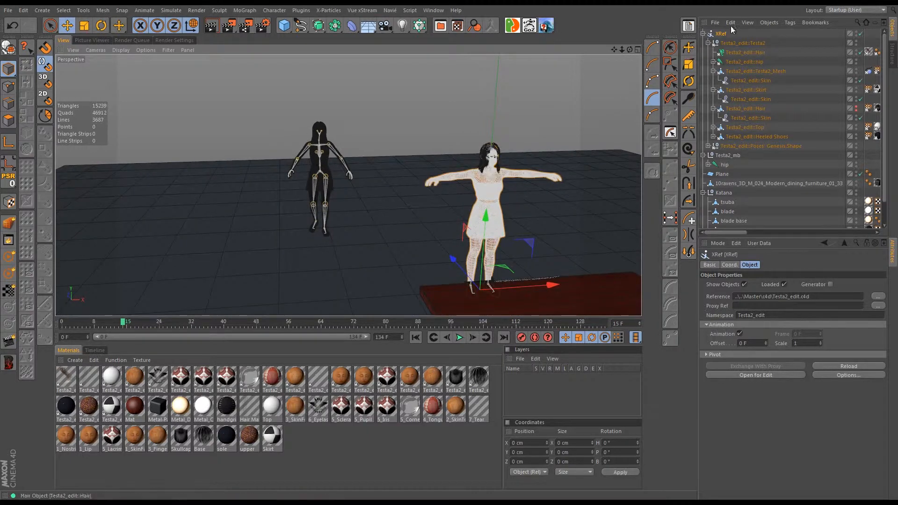
{"action": "left_click_drag", "start_coordinate": [489, 181], "coordinate": [502, 229], "text": "alt"}
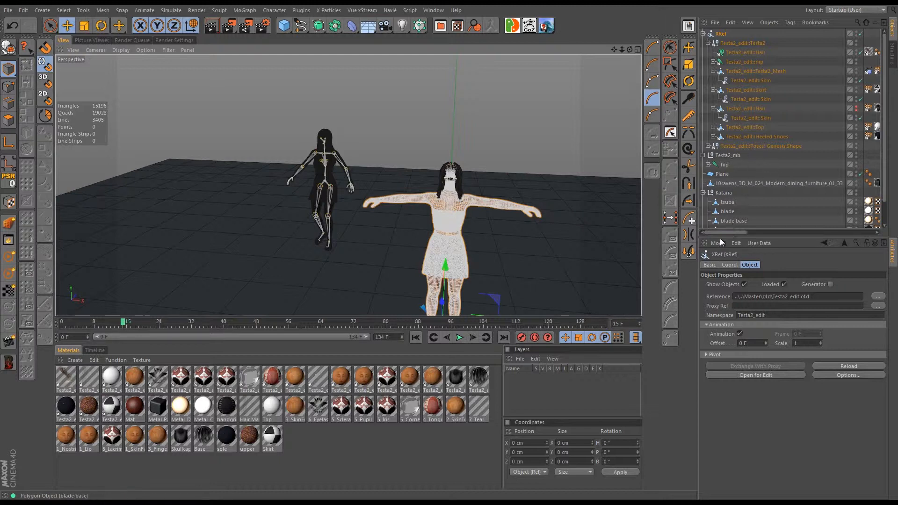
Step: Collapse the Katana group, expand the original Testa2 group and inspect the Retarget tag on its hip joint
{"action": "mouse_move", "coordinate": [729, 232]}
{"action": "left_mouse_down"}
{"action": "mouse_move", "coordinate": [736, 232]}
{"action": "mouse_move", "coordinate": [728, 232]}
{"action": "left_mouse_up"}
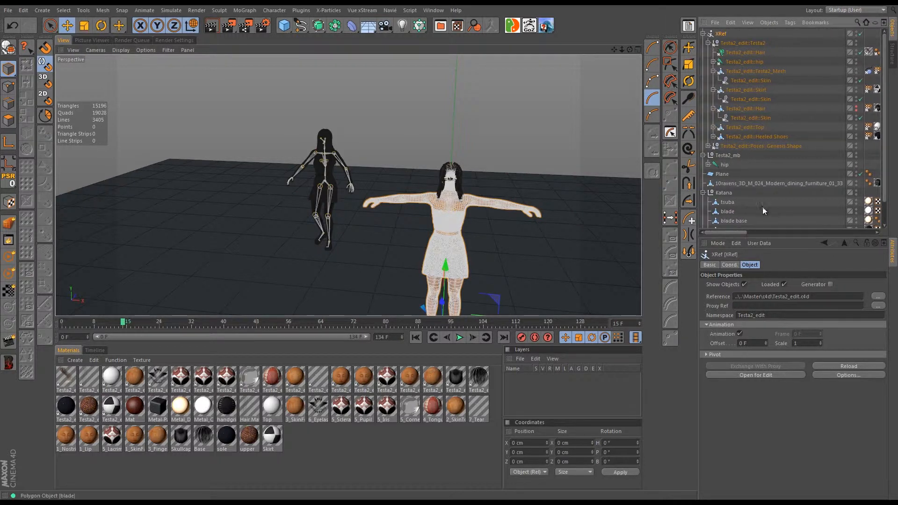
{"action": "scroll", "coordinate": [762, 209], "scroll_direction": "down", "scroll_amount": 2}
{"action": "left_click", "coordinate": [704, 165]}
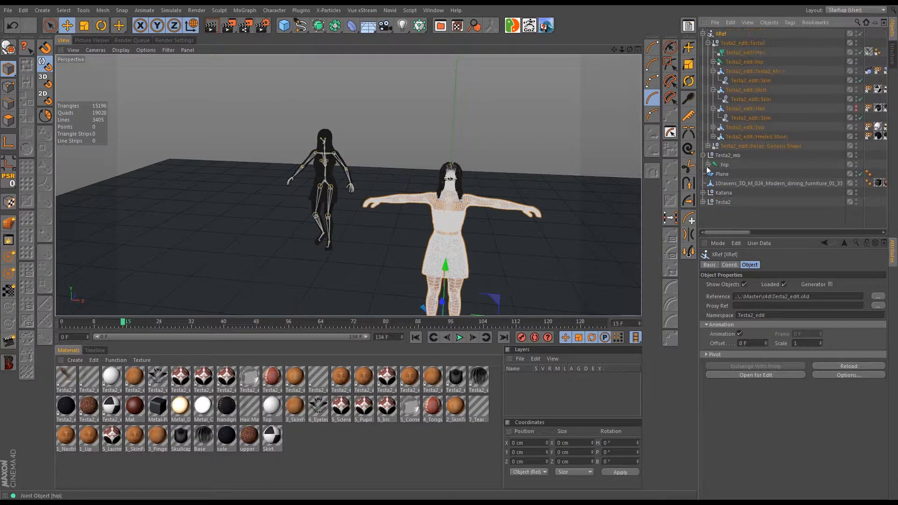
{"action": "left_click", "coordinate": [732, 155]}
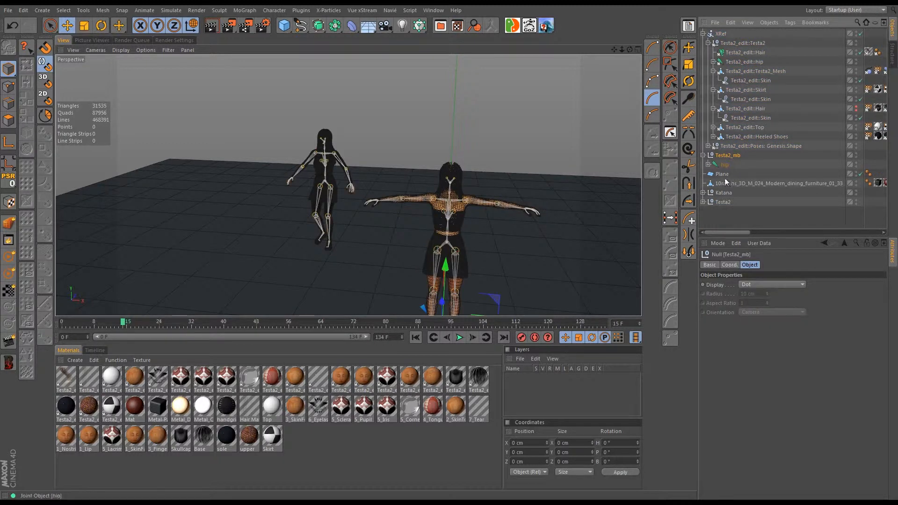
{"action": "left_click", "coordinate": [724, 202]}
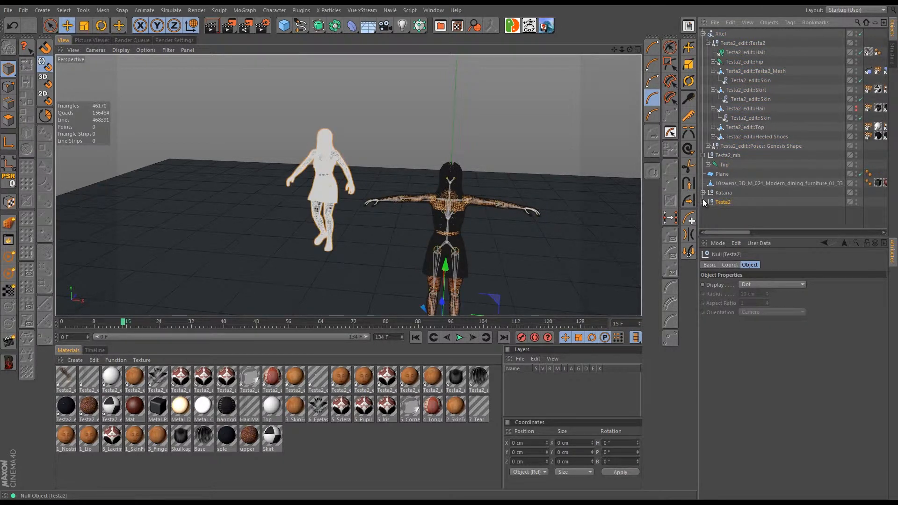
{"action": "left_click", "coordinate": [704, 202]}
{"action": "scroll", "coordinate": [726, 202], "scroll_direction": "down", "scroll_amount": 2}
{"action": "left_click", "coordinate": [726, 177]}
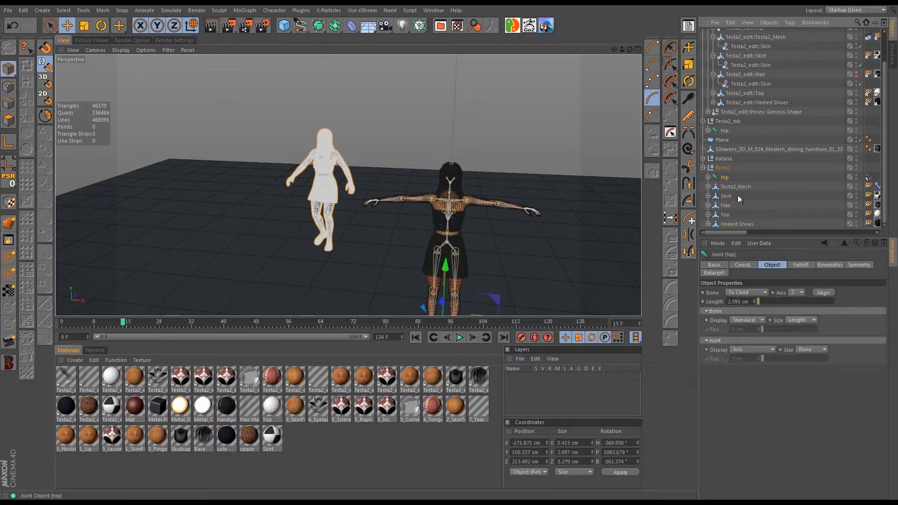
{"action": "left_click_drag", "start_coordinate": [747, 233], "coordinate": [758, 235]}
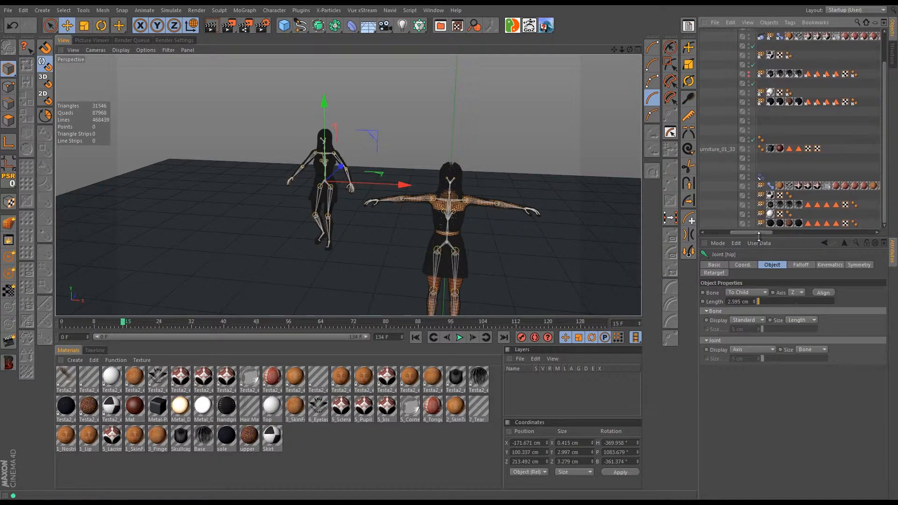
{"action": "left_click", "coordinate": [761, 177]}
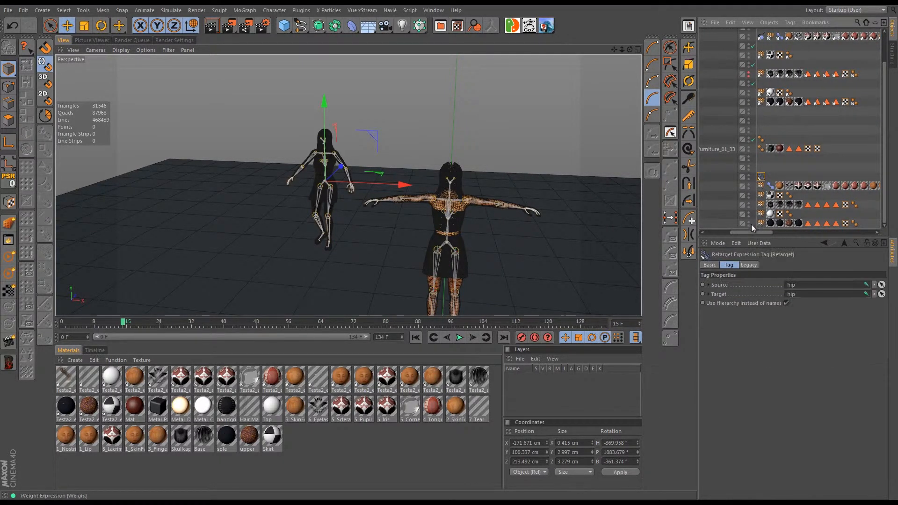
{"action": "left_click_drag", "start_coordinate": [753, 234], "coordinate": [732, 234]}
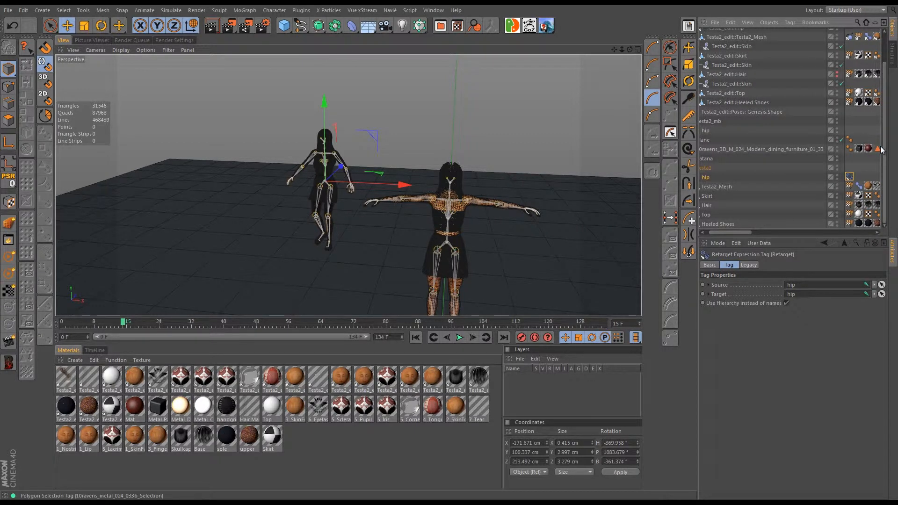
Step: Move the Retarget tag from the original Testa2 hip joint to the referenced Testa2_edit::hip joint
{"action": "scroll", "coordinate": [884, 151], "scroll_direction": "up", "scroll_amount": 2}
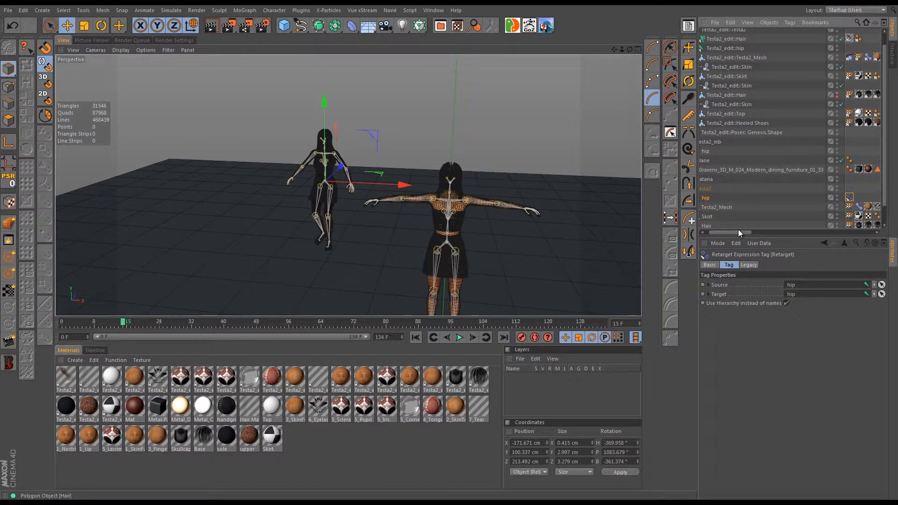
{"action": "mouse_move", "coordinate": [738, 229]}
{"action": "left_mouse_down"}
{"action": "mouse_move", "coordinate": [728, 230]}
{"action": "mouse_move", "coordinate": [742, 231]}
{"action": "left_mouse_up"}
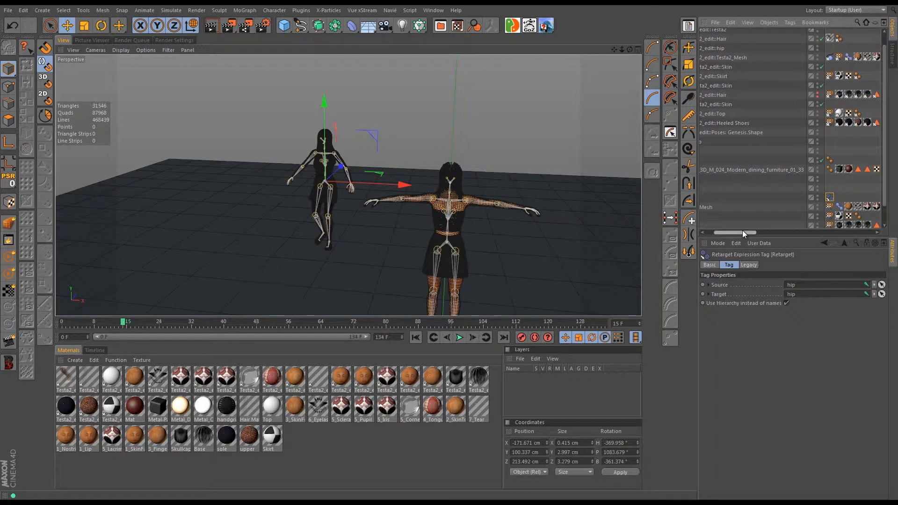
{"action": "left_click_drag", "start_coordinate": [831, 199], "coordinate": [825, 135]}
{"action": "left_click_drag", "start_coordinate": [754, 232], "coordinate": [730, 233]}
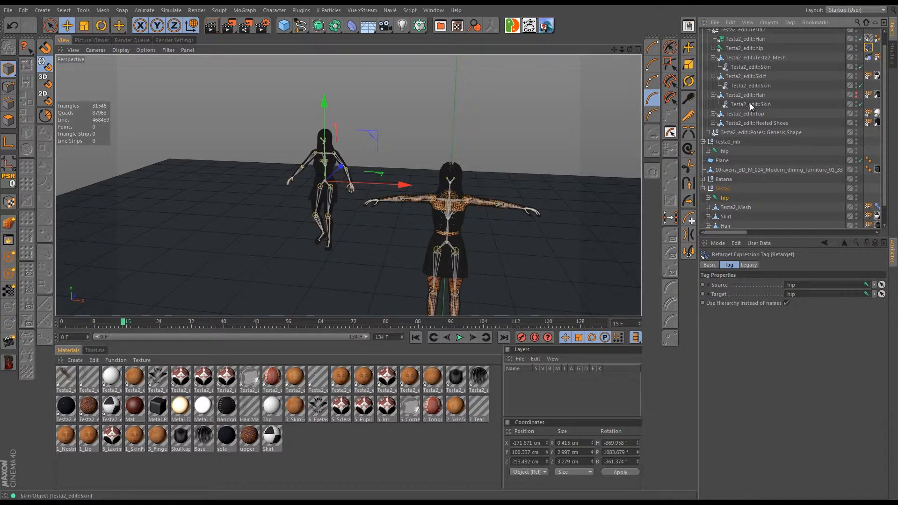
Step: Delete the original Testa2 character group from the scene
{"action": "scroll", "coordinate": [725, 164], "scroll_direction": "down", "scroll_amount": 1}
{"action": "left_click", "coordinate": [724, 169]}
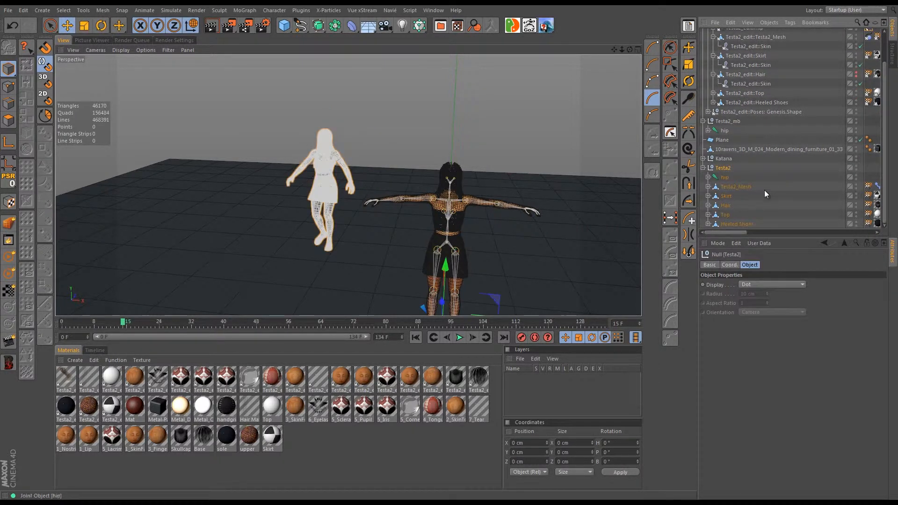
{"action": "key", "text": "Delete"}
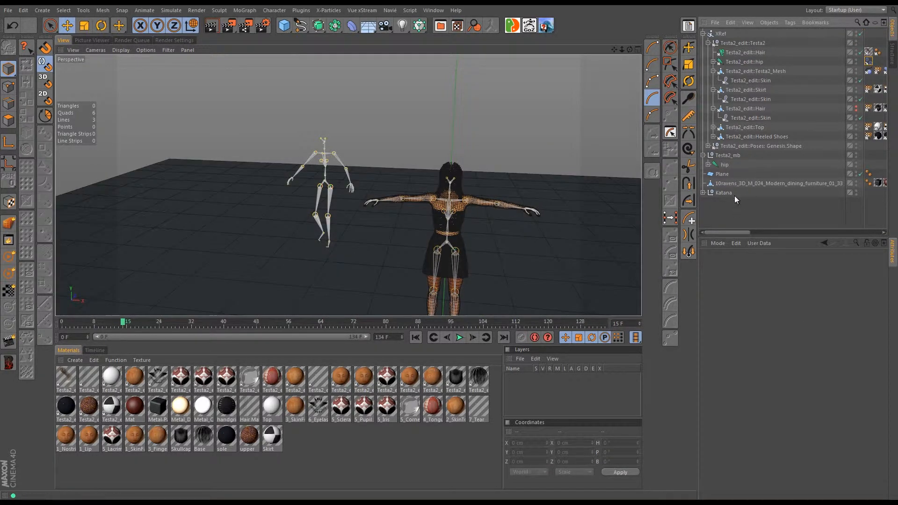
Step: Collapse the XRef hierarchy and move the XRef object below Katana in the object list
{"action": "left_click", "coordinate": [753, 62]}
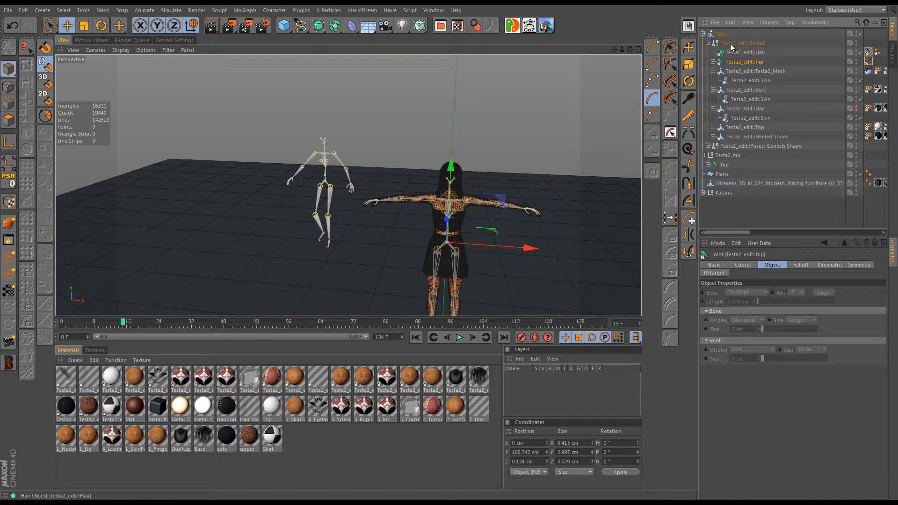
{"action": "left_click", "coordinate": [704, 34]}
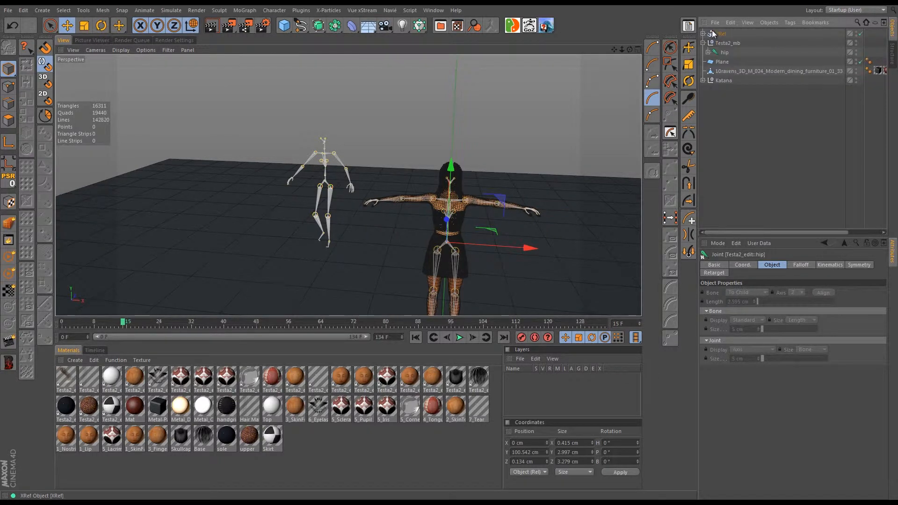
{"action": "left_click_drag", "start_coordinate": [719, 123], "coordinate": [722, 118]}
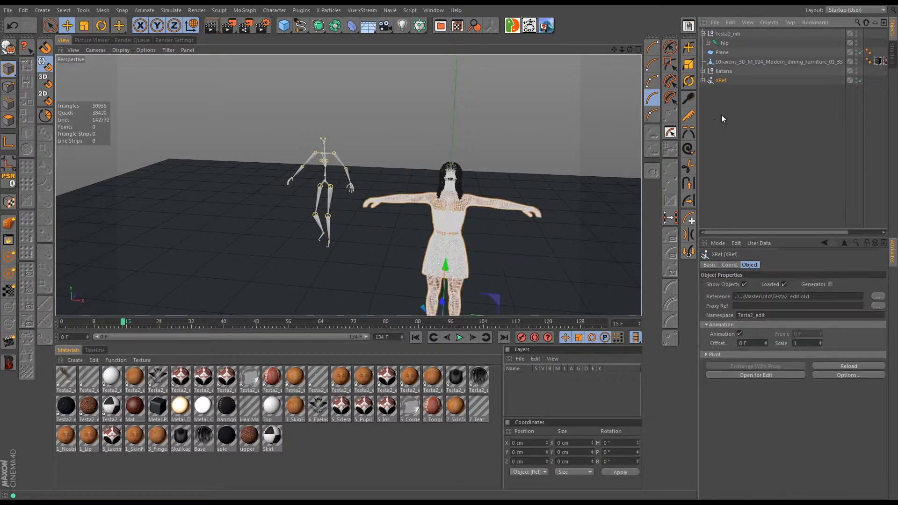
Step: Rename the XRef object Testa_XRef and expand its hierarchy to check the referenced hip joint
{"action": "double_click", "coordinate": [720, 81]}
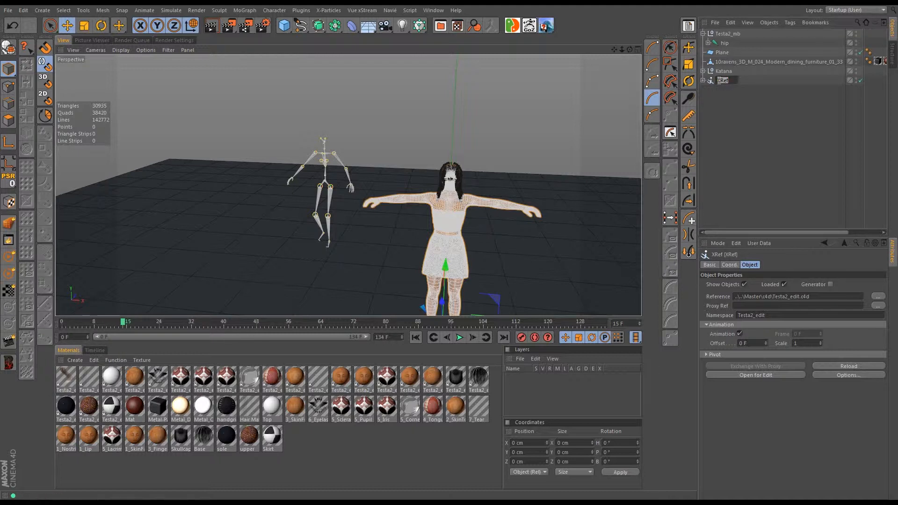
{"action": "key", "text": "Home"}
{"action": "type", "text": "Testa_"}
{"action": "key", "text": "Return"}
{"action": "left_click", "coordinate": [703, 80]}
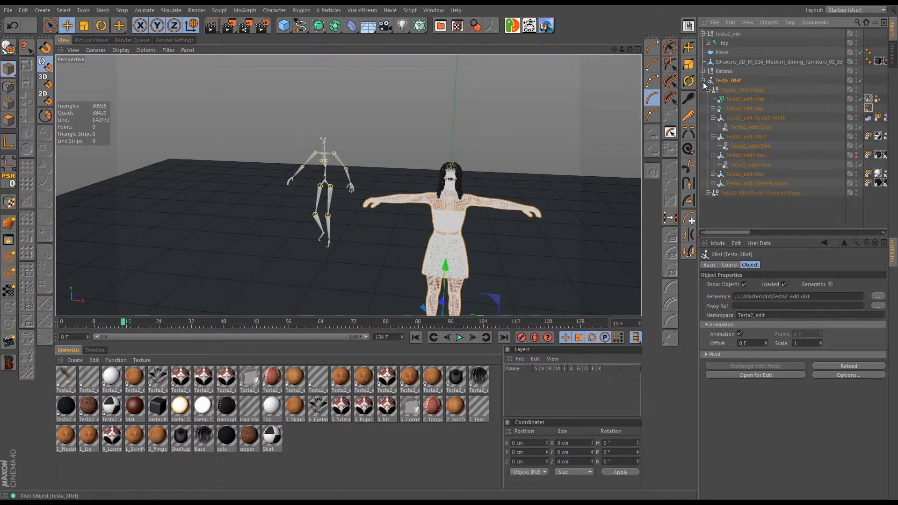
{"action": "left_click", "coordinate": [755, 110]}
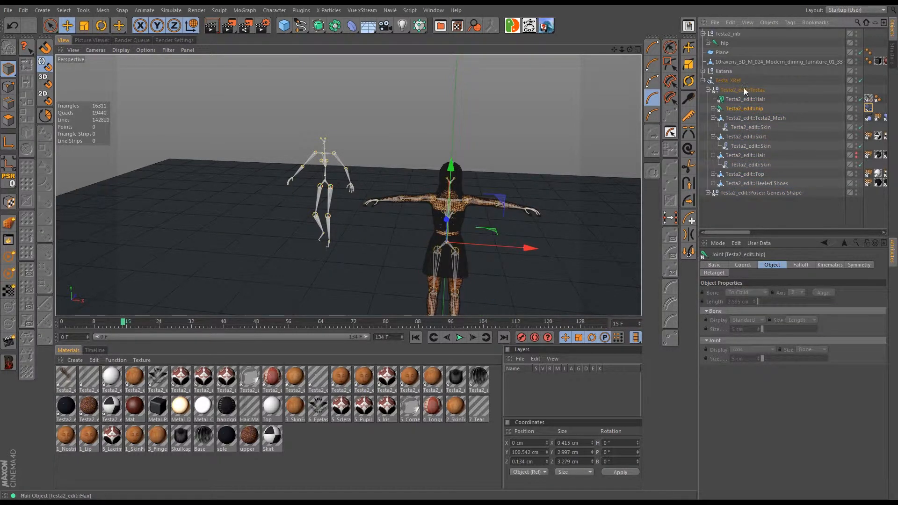
{"action": "left_click", "coordinate": [730, 82]}
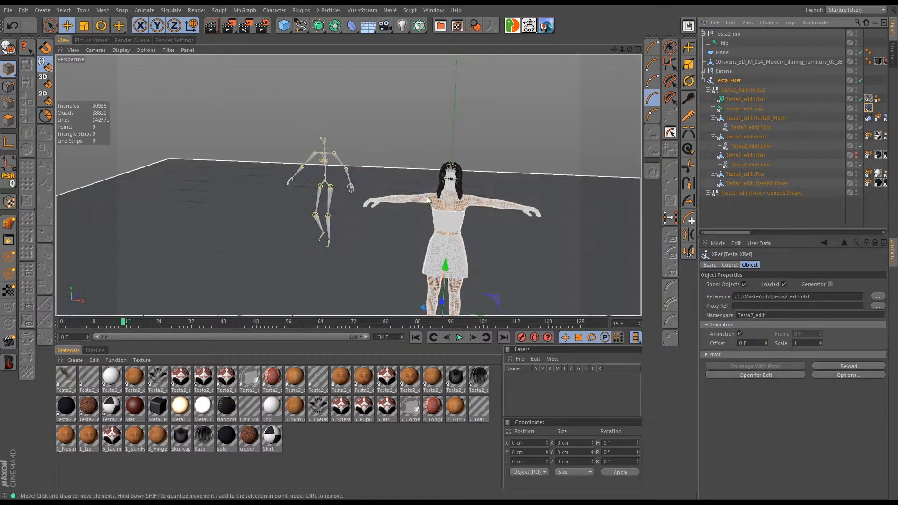
Step: Switch the perspective view to shaded display without wireframe lines and frame the referenced character's upper body
{"action": "mouse_move", "coordinate": [457, 246]}
{"action": "left_mouse_down", "text": "alt"}
{"action": "mouse_move", "coordinate": [505, 247]}
{"action": "mouse_move", "coordinate": [329, 223]}
{"action": "mouse_move", "coordinate": [405, 236]}
{"action": "left_mouse_up", "text": "alt"}
{"action": "scroll", "coordinate": [457, 247], "scroll_direction": "up", "scroll_amount": 4}
{"action": "scroll", "coordinate": [457, 246], "scroll_direction": "up", "scroll_amount": 2}
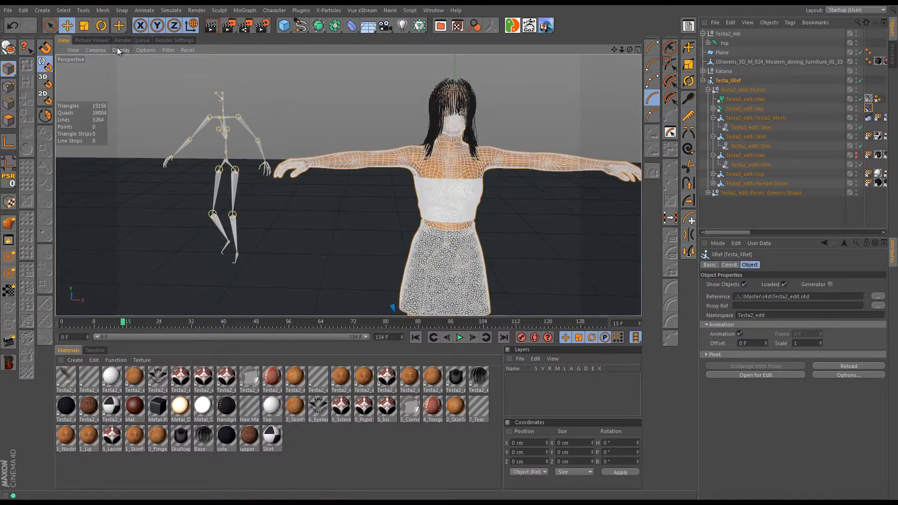
{"action": "left_click", "coordinate": [121, 50]}
{"action": "left_click", "coordinate": [136, 67]}
{"action": "left_click_drag", "start_coordinate": [447, 200], "coordinate": [367, 199], "text": "alt"}
{"action": "middle_click_drag", "start_coordinate": [368, 199], "coordinate": [362, 198], "text": "alt"}
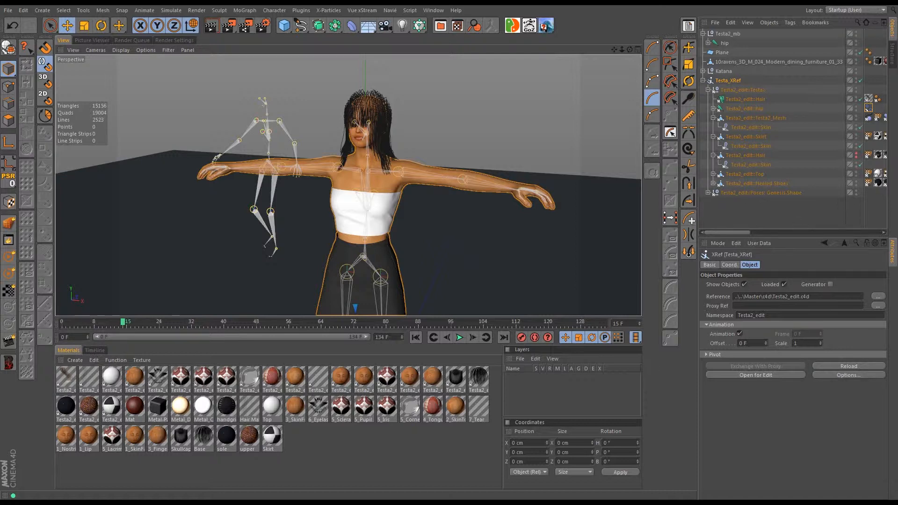
Step: Review the Modify settings in the XRef options of Testa_XRef and accept them
{"action": "left_click_drag", "start_coordinate": [518, 83], "coordinate": [342, 202]}
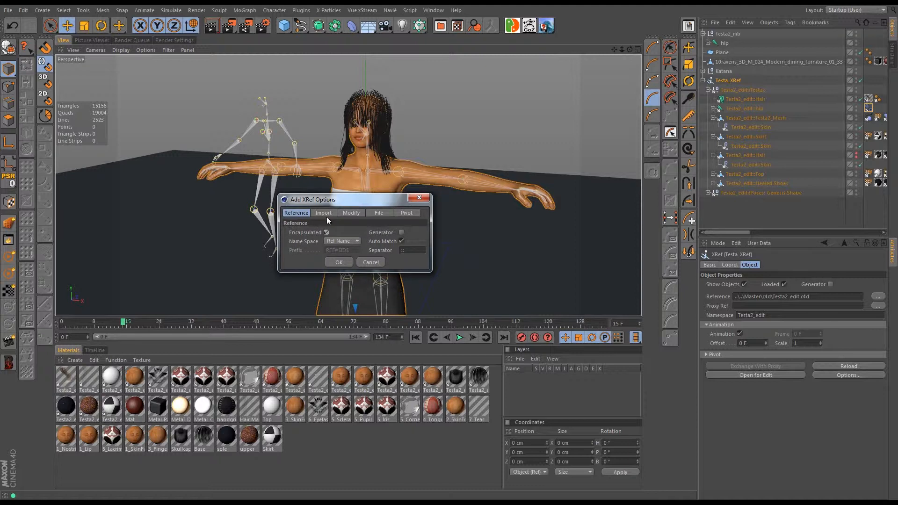
{"action": "left_click", "coordinate": [349, 213]}
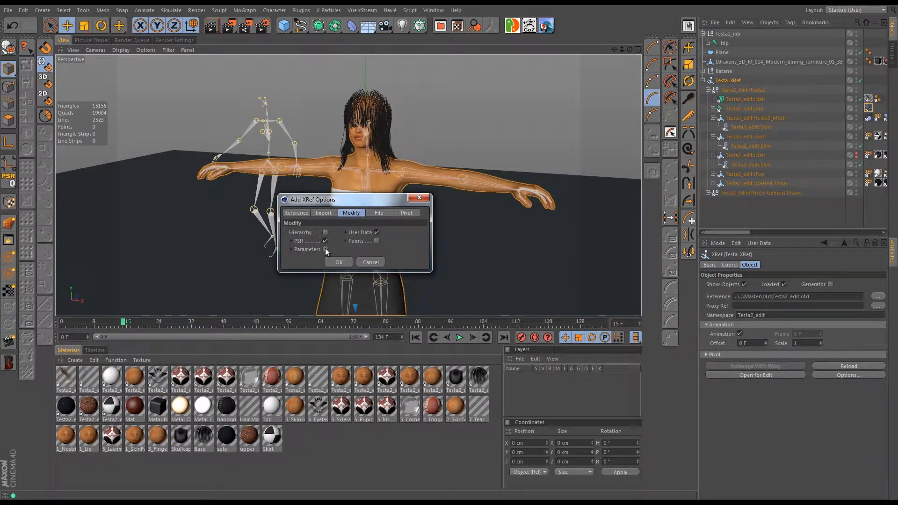
{"action": "left_click", "coordinate": [339, 262]}
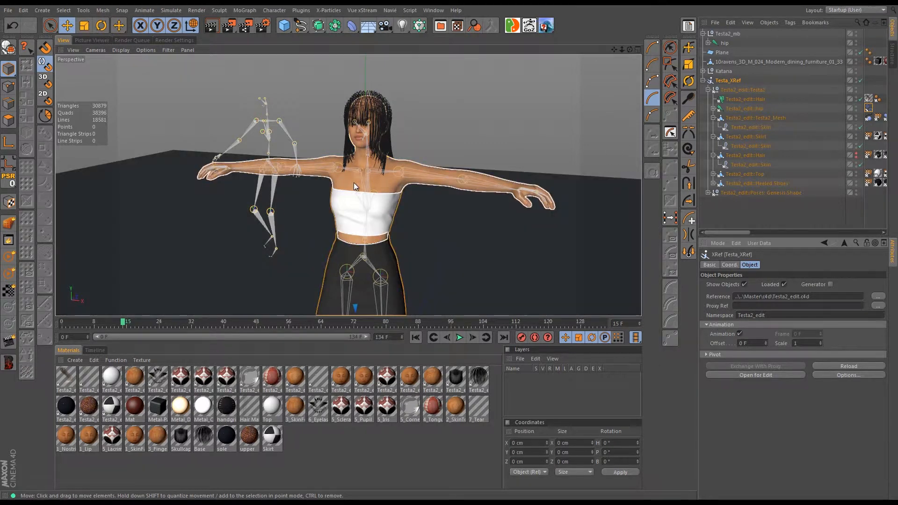
Step: Set Testa2_edit::hip as the target of the Retarget tag on the referenced hip joint
{"action": "left_click_drag", "start_coordinate": [354, 187], "coordinate": [448, 191], "text": "alt"}
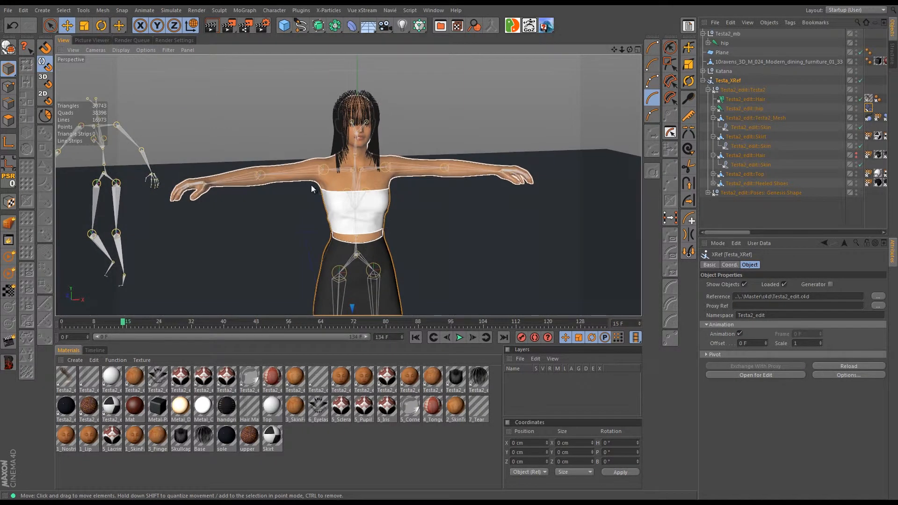
{"action": "scroll", "coordinate": [331, 178], "scroll_direction": "up", "scroll_amount": 6}
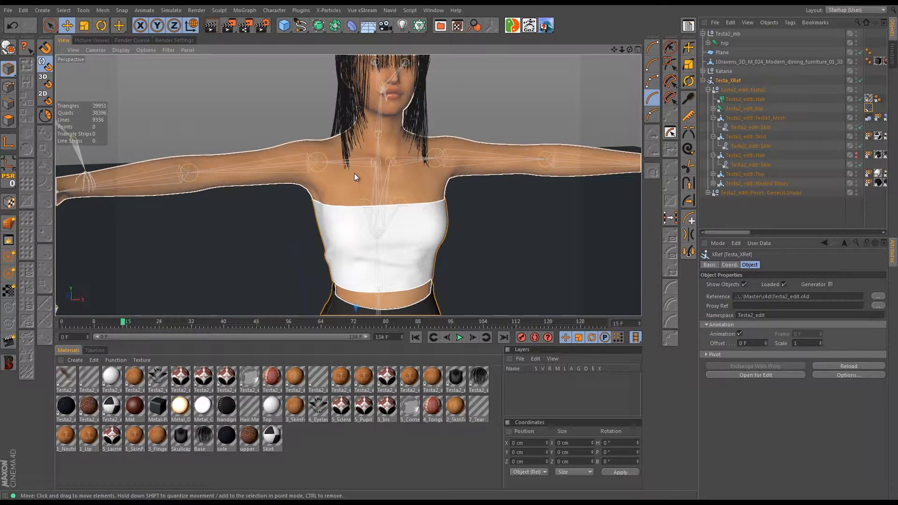
{"action": "scroll", "coordinate": [350, 179], "scroll_direction": "down", "scroll_amount": 5}
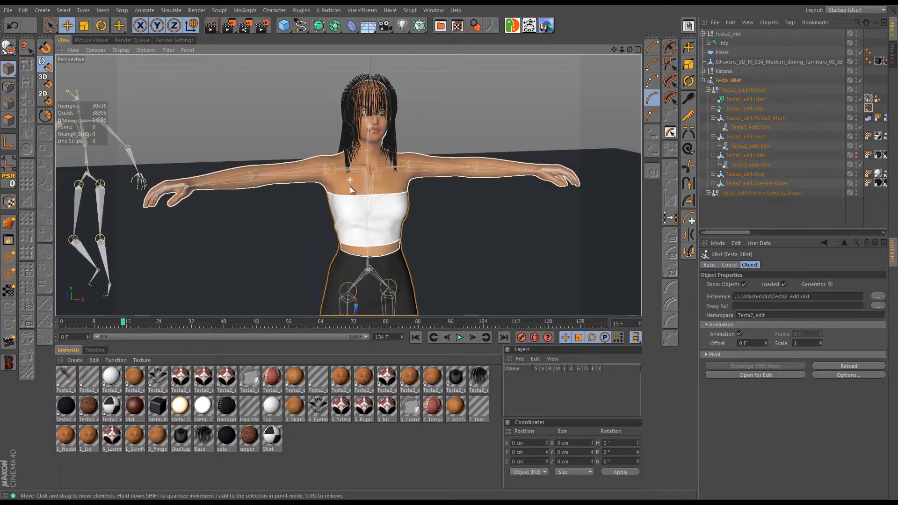
{"action": "left_click_drag", "start_coordinate": [378, 188], "coordinate": [377, 182], "text": "alt"}
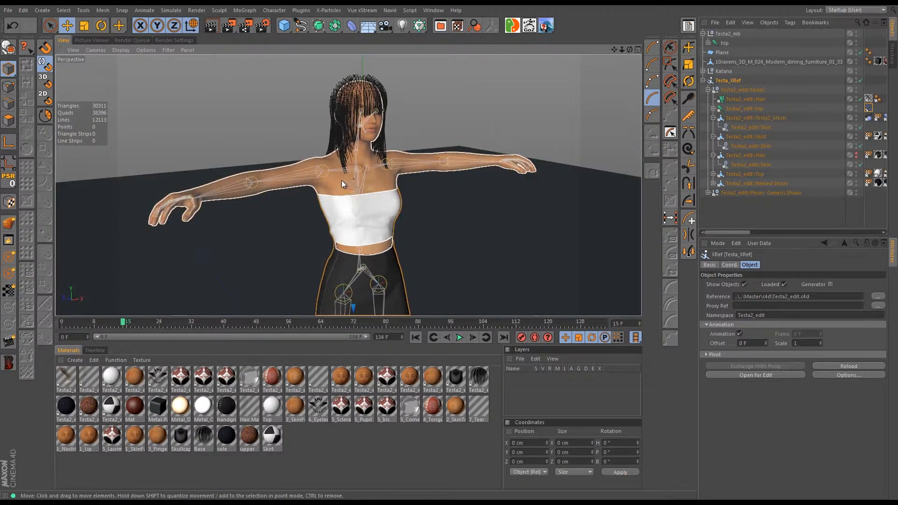
{"action": "scroll", "coordinate": [352, 210], "scroll_direction": "down", "scroll_amount": 3}
{"action": "middle_click_drag", "start_coordinate": [351, 209], "coordinate": [302, 193], "text": "alt"}
{"action": "scroll", "coordinate": [302, 192], "scroll_direction": "down", "scroll_amount": 2}
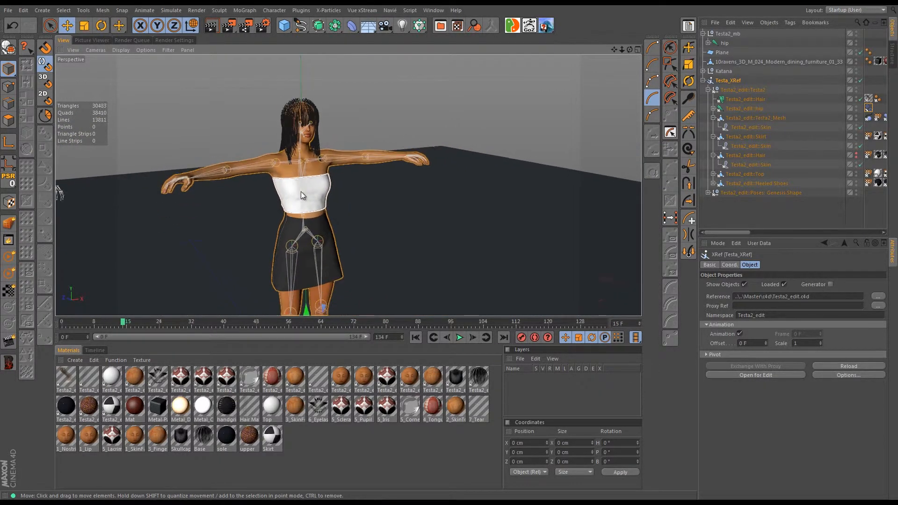
{"action": "left_click", "coordinate": [748, 109]}
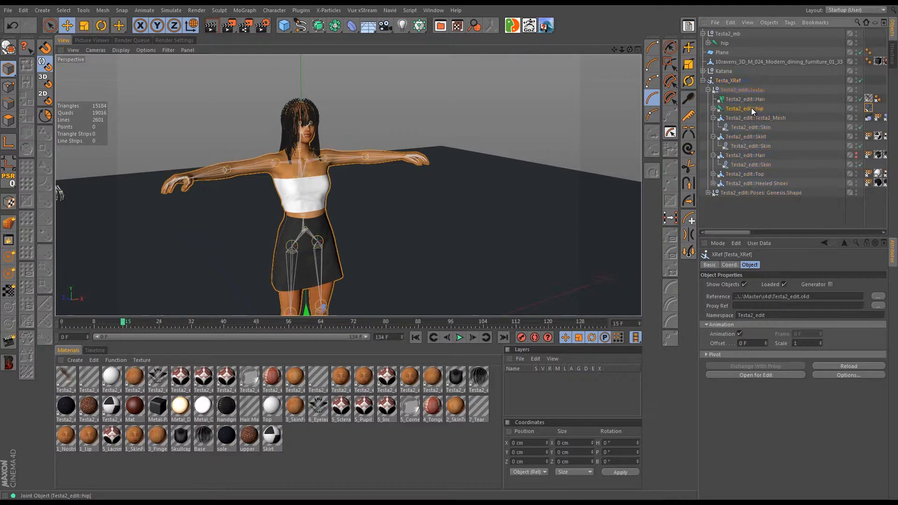
{"action": "left_click", "coordinate": [868, 108]}
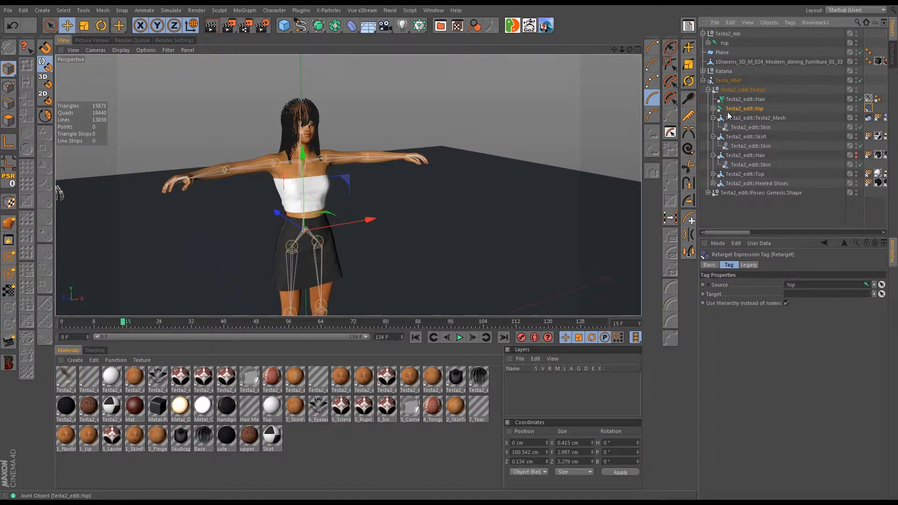
{"action": "left_click_drag", "start_coordinate": [720, 112], "coordinate": [805, 294]}
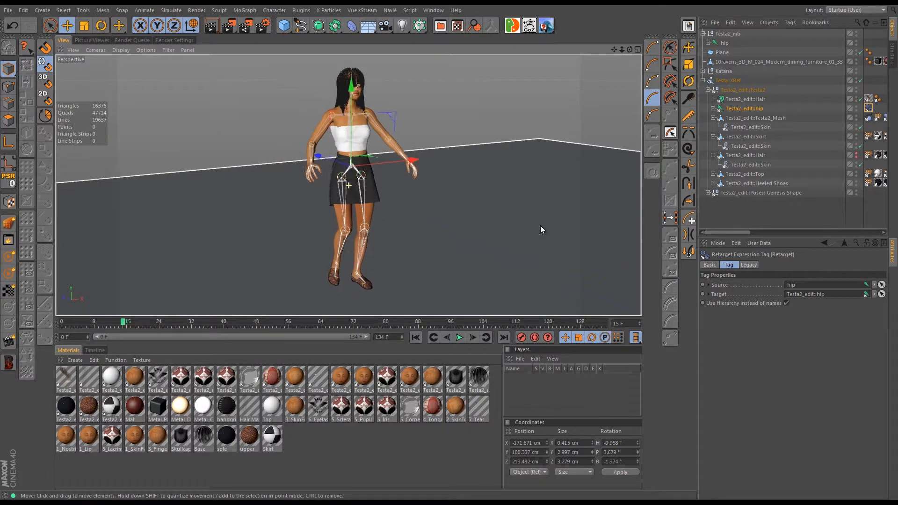
Step: Bring the retargeted character and table into view at frame 16 and disable the Testa2_edit::Hair object above the hip joint
{"action": "right_click_drag", "start_coordinate": [540, 226], "coordinate": [392, 228], "text": "alt"}
{"action": "middle_click_drag", "start_coordinate": [392, 228], "coordinate": [310, 192], "text": "alt"}
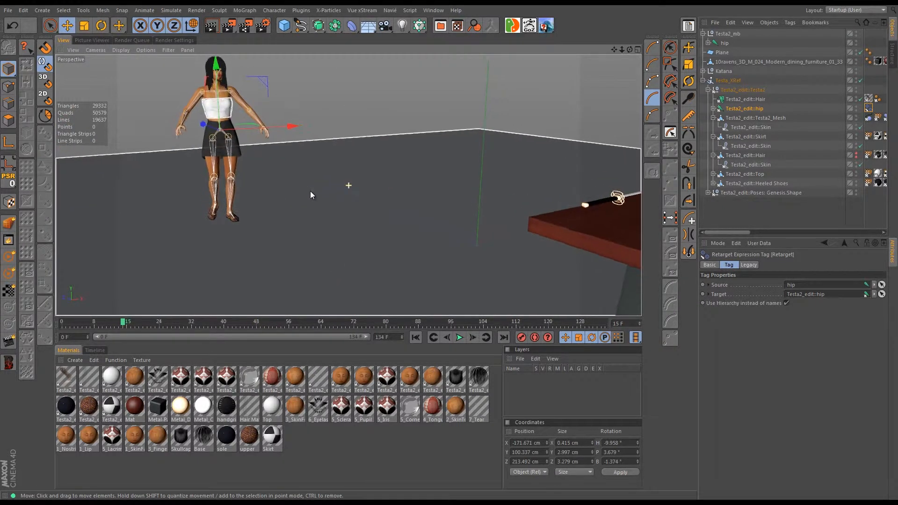
{"action": "left_click_drag", "start_coordinate": [310, 191], "coordinate": [311, 195], "text": "alt"}
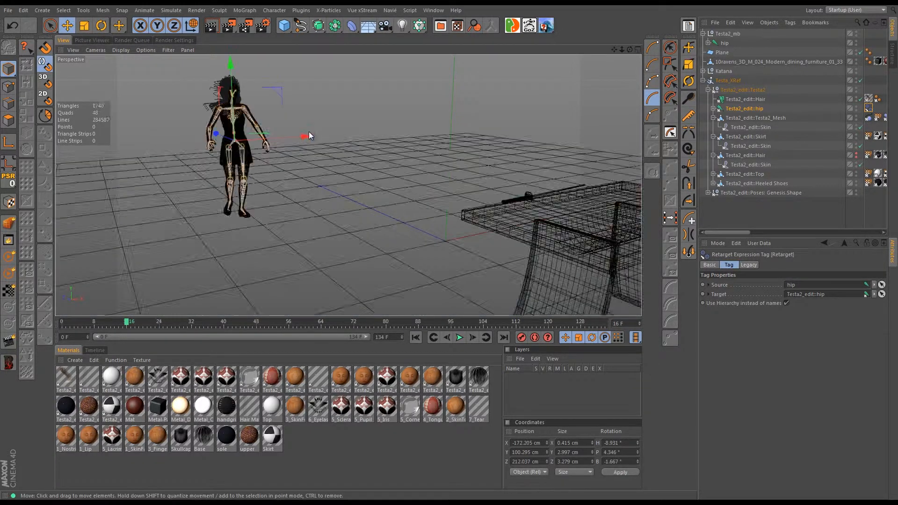
{"action": "left_click", "coordinate": [127, 324]}
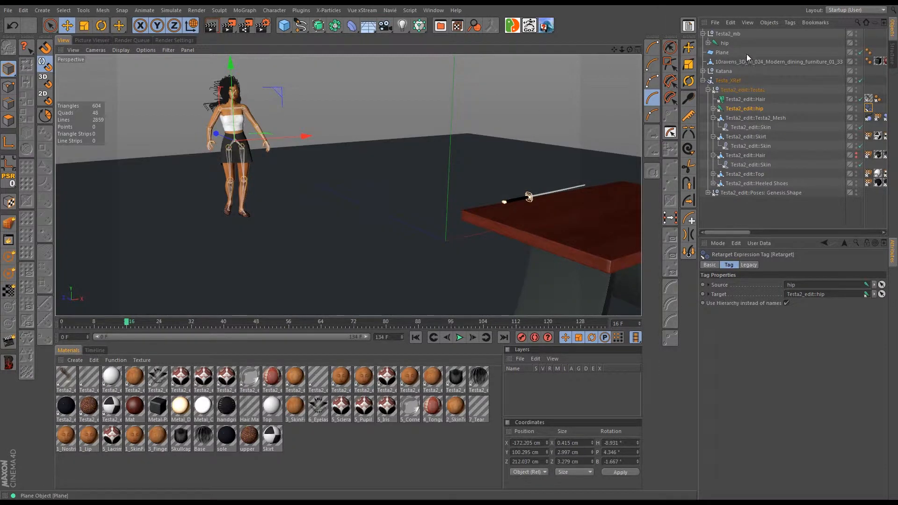
{"action": "left_click", "coordinate": [860, 99]}
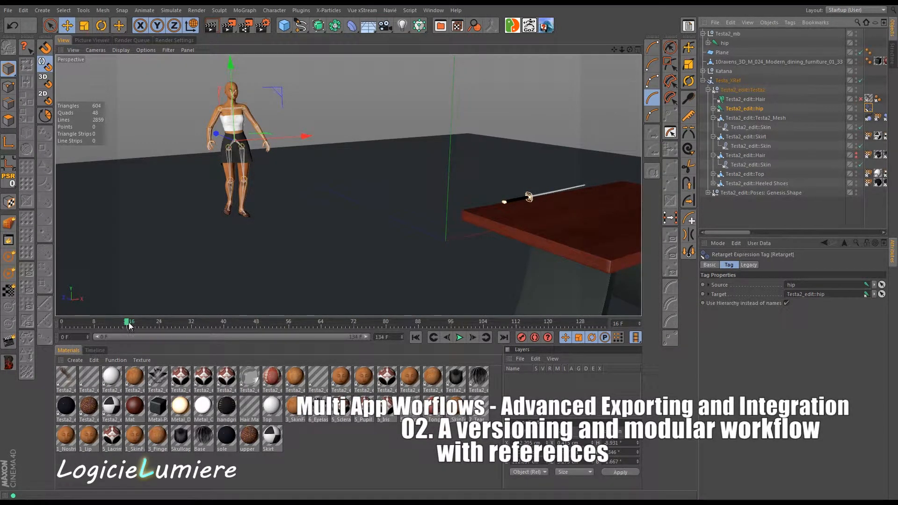
Step: Scrub the animation to frame 21 to check how the referenced character follows the retargeted motion
{"action": "left_click_drag", "start_coordinate": [123, 325], "coordinate": [147, 326]}
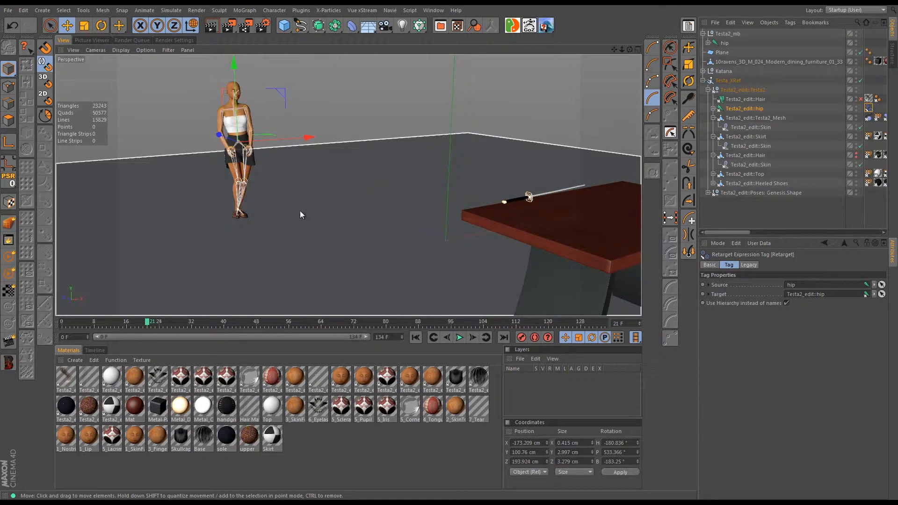
{"action": "left_click_drag", "start_coordinate": [300, 211], "coordinate": [294, 222], "text": "alt"}
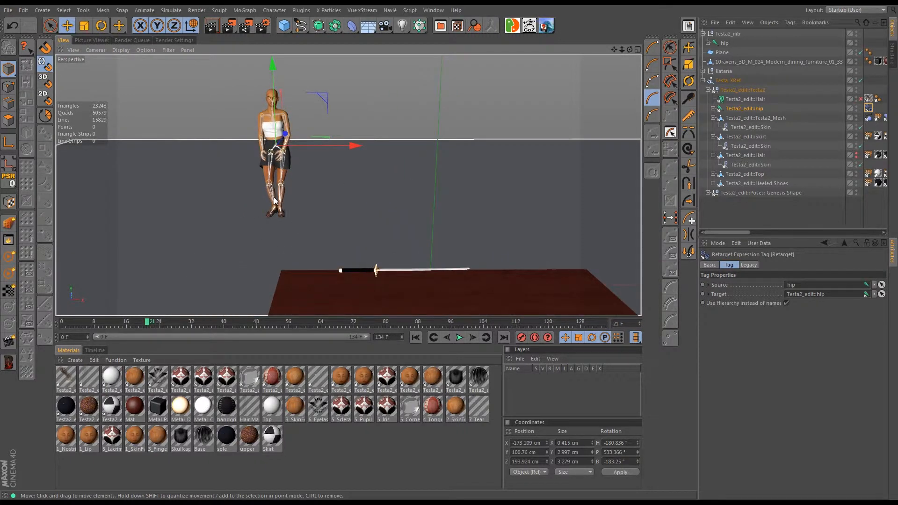
{"action": "scroll", "coordinate": [269, 191], "scroll_direction": "down", "scroll_amount": 2}
{"action": "middle_click_drag", "start_coordinate": [270, 192], "coordinate": [289, 202], "text": "alt"}
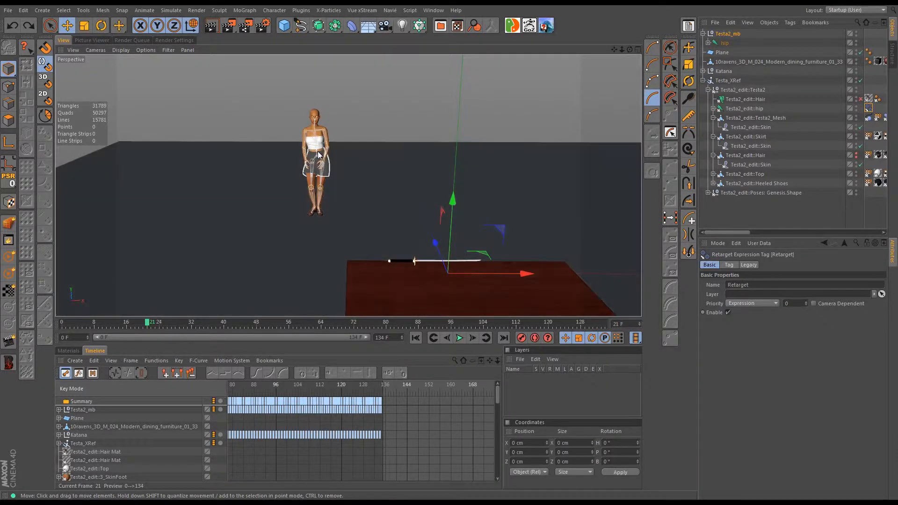
Step: Examine the retargeted character's pose at frame 21 from several angles, including its placement relative to the katana table
{"action": "mouse_move", "coordinate": [318, 154]}
{"action": "left_mouse_down", "text": "alt"}
{"action": "mouse_move", "coordinate": [445, 156]}
{"action": "mouse_move", "coordinate": [276, 154]}
{"action": "mouse_move", "coordinate": [318, 149]}
{"action": "left_mouse_up", "text": "alt"}
{"action": "scroll", "coordinate": [324, 146], "scroll_direction": "up", "scroll_amount": 5}
{"action": "middle_click_drag", "start_coordinate": [337, 141], "coordinate": [256, 169], "text": "alt"}
{"action": "scroll", "coordinate": [305, 172], "scroll_direction": "down", "scroll_amount": 3}
{"action": "scroll", "coordinate": [256, 169], "scroll_direction": "down", "scroll_amount": 3}
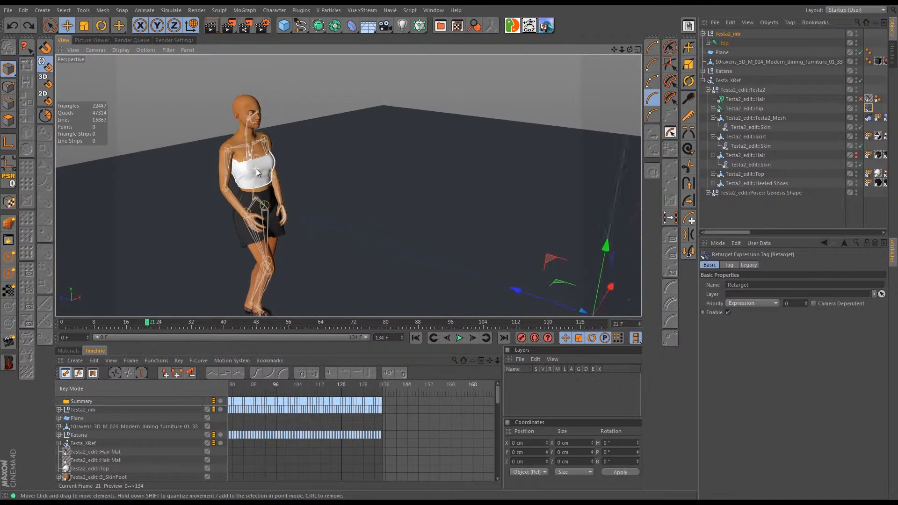
{"action": "left_click_drag", "start_coordinate": [256, 169], "coordinate": [209, 181], "text": "alt"}
{"action": "scroll", "coordinate": [259, 183], "scroll_direction": "down", "scroll_amount": 3}
{"action": "scroll", "coordinate": [263, 184], "scroll_direction": "up", "scroll_amount": 1}
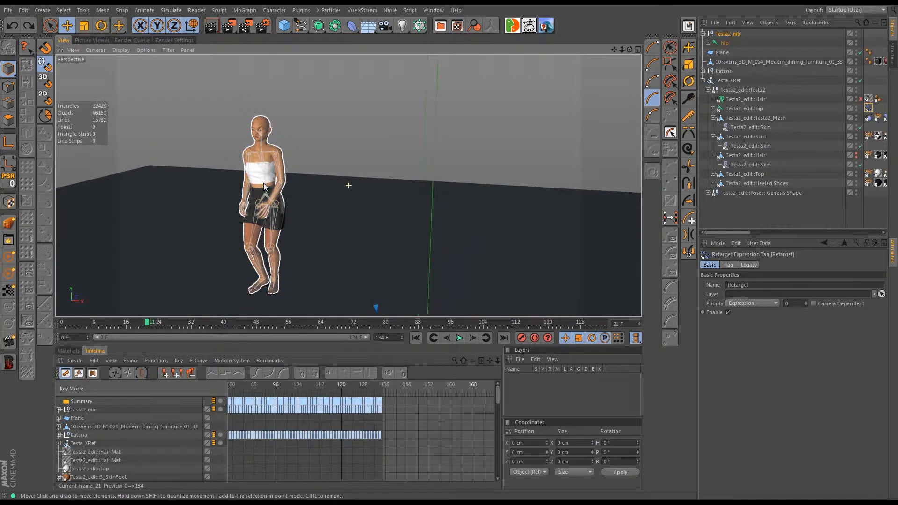
{"action": "left_click_drag", "start_coordinate": [263, 184], "coordinate": [330, 208], "text": "alt"}
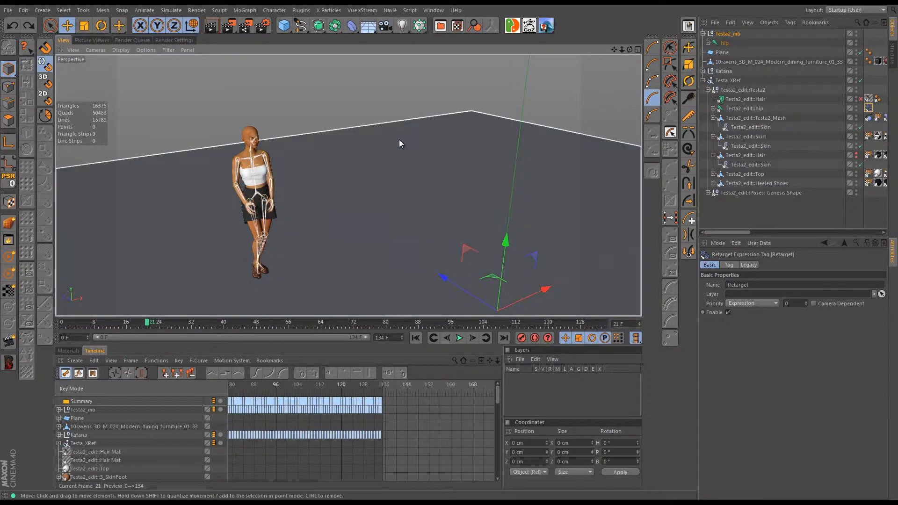
{"action": "left_click_drag", "start_coordinate": [259, 190], "coordinate": [196, 189], "text": "alt"}
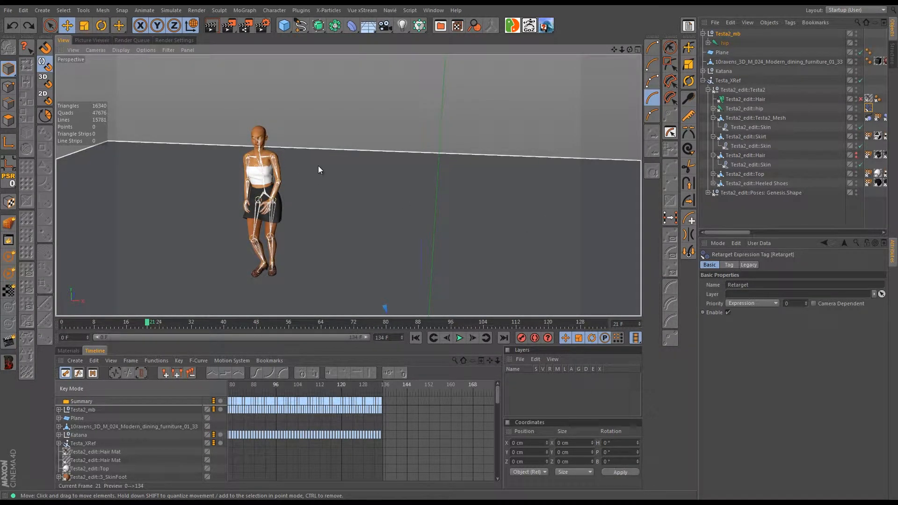
{"action": "scroll", "coordinate": [286, 204], "scroll_direction": "down", "scroll_amount": 2}
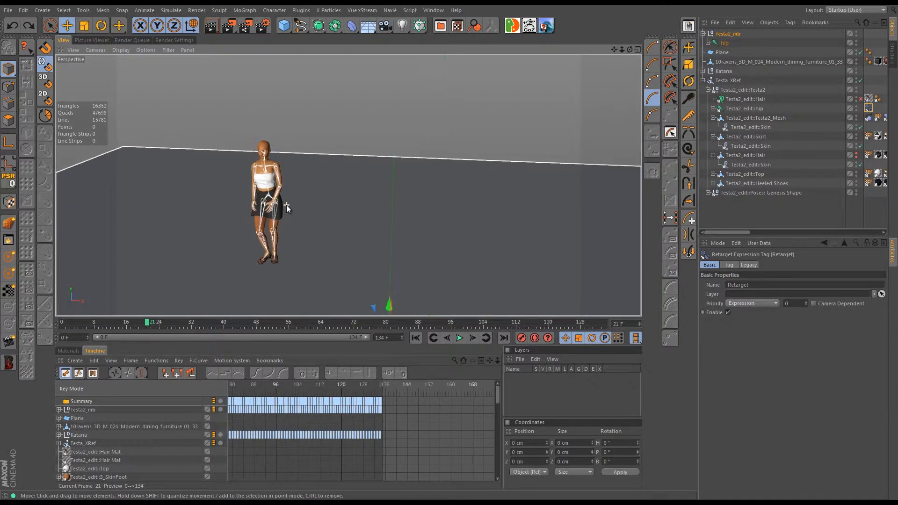
{"action": "scroll", "coordinate": [286, 205], "scroll_direction": "down", "scroll_amount": 1}
{"action": "middle_click_drag", "start_coordinate": [287, 210], "coordinate": [301, 182], "text": "alt"}
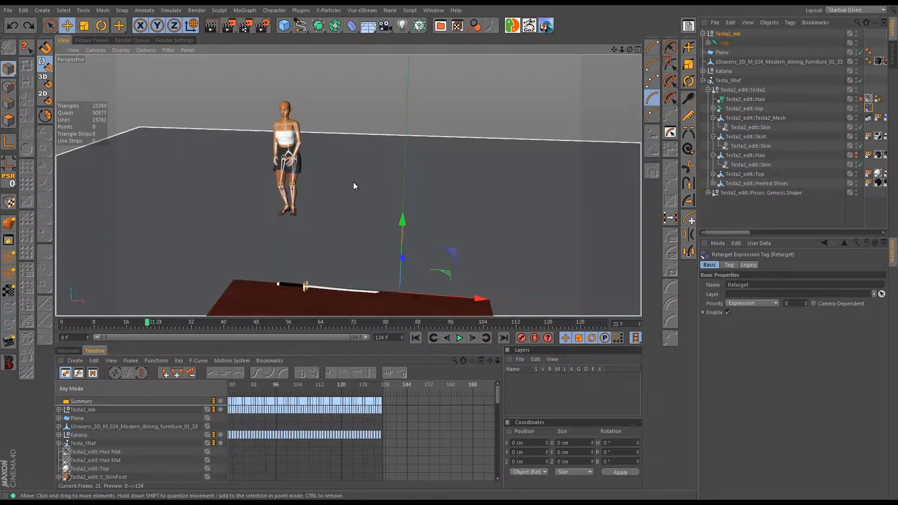
{"action": "left_click", "coordinate": [292, 161]}
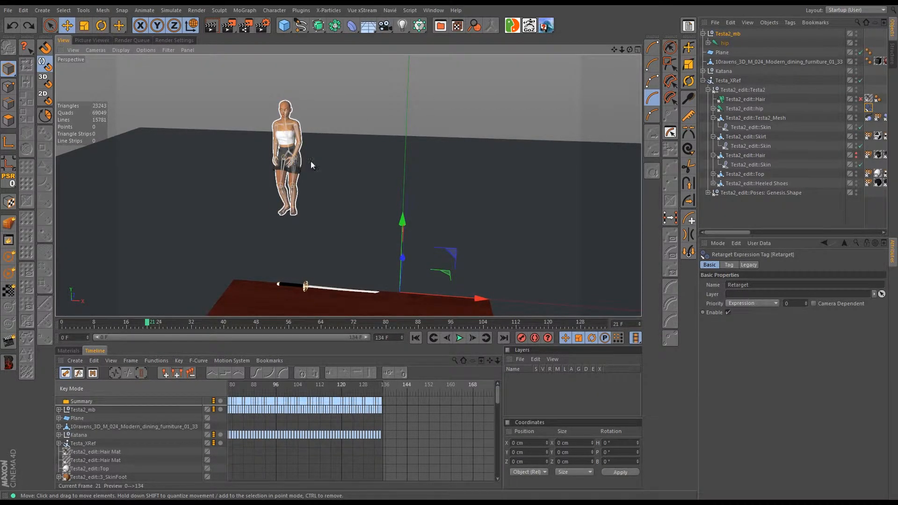
{"action": "left_click", "coordinate": [311, 164]}
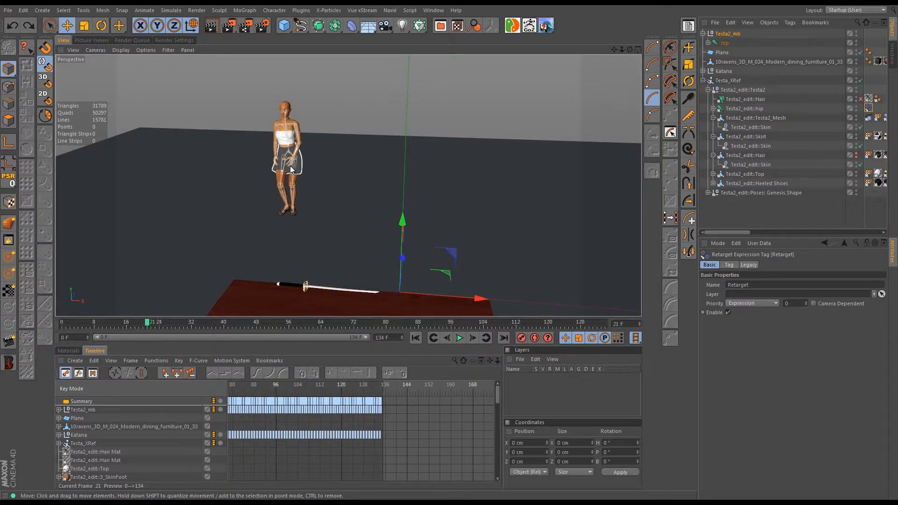
{"action": "left_click_drag", "start_coordinate": [290, 169], "coordinate": [423, 164], "text": "alt"}
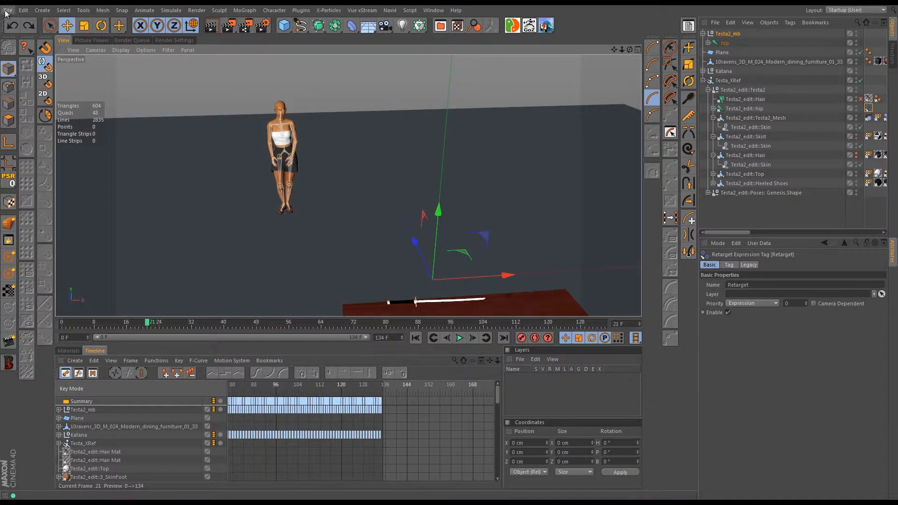
Step: Merge testa_animation.abc from the alembic folder into the scene, accepting the Alembic import settings
{"action": "left_click", "coordinate": [7, 10]}
{"action": "left_click", "coordinate": [29, 43]}
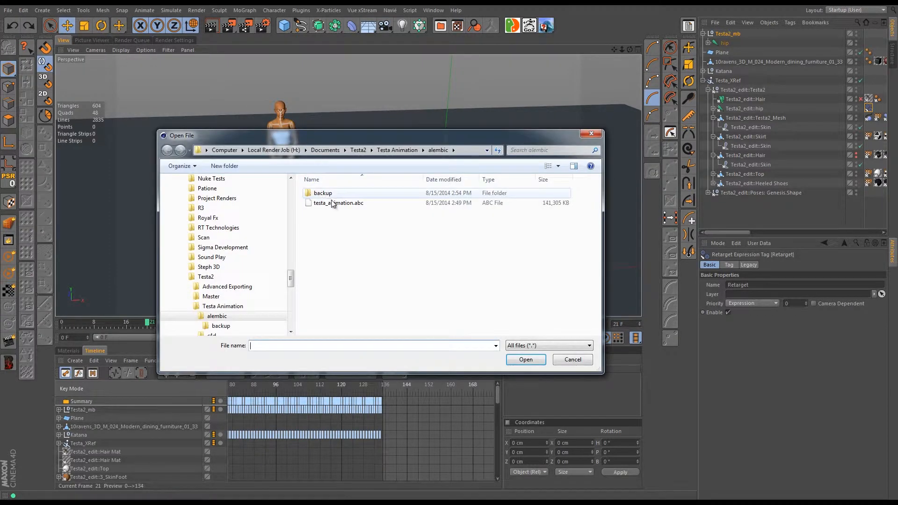
{"action": "left_click", "coordinate": [332, 203]}
{"action": "left_click", "coordinate": [525, 358]}
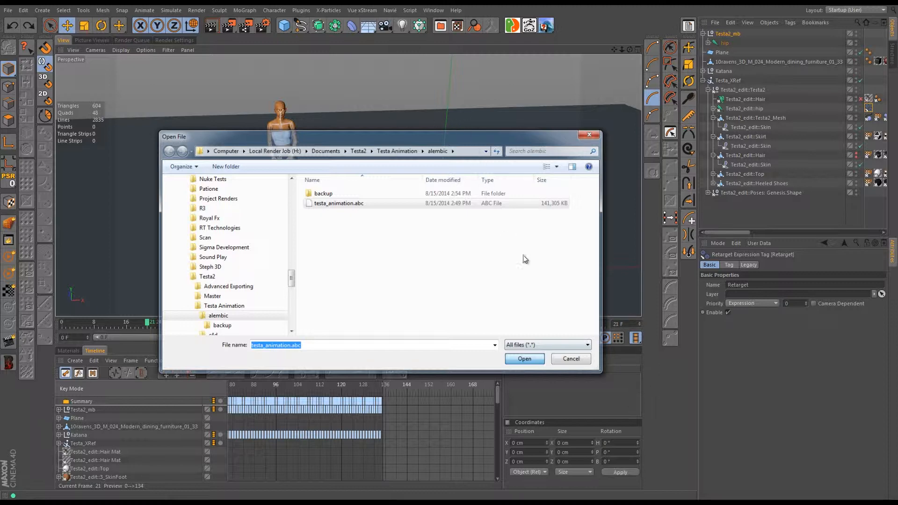
{"action": "key", "text": "Return"}
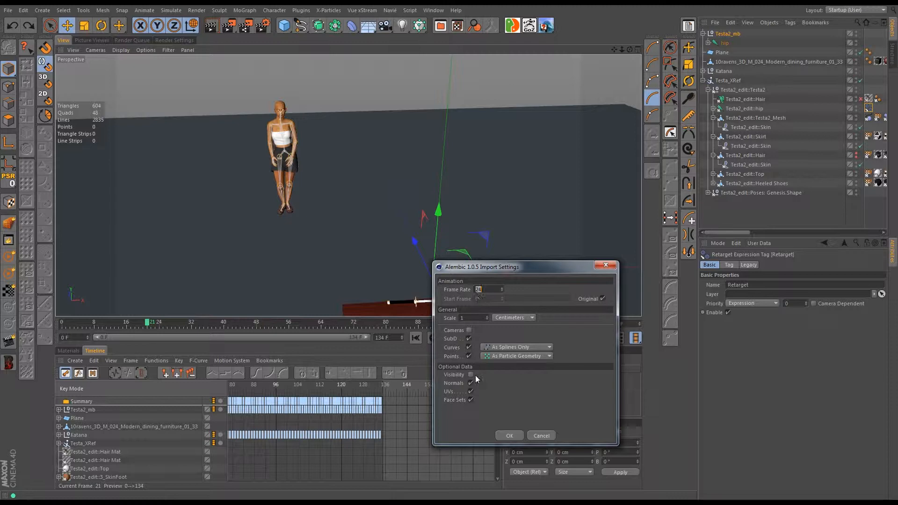
{"action": "left_click", "coordinate": [509, 435]}
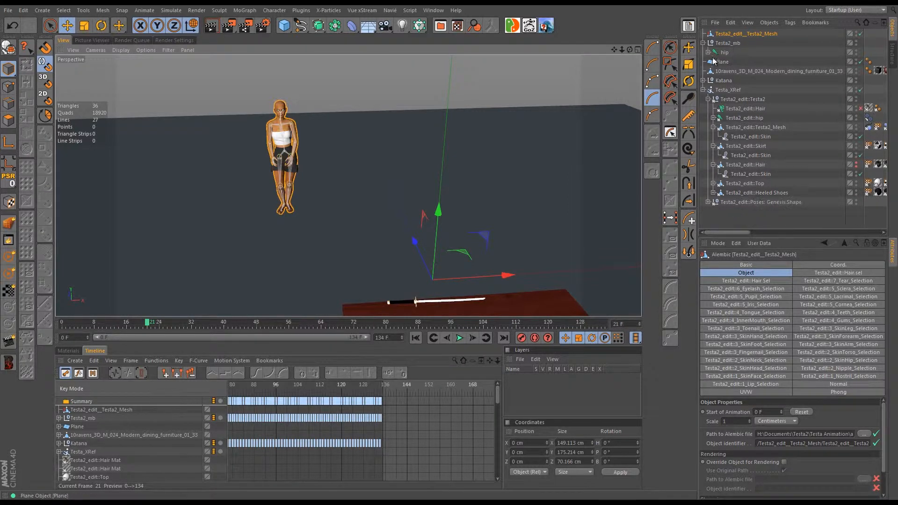
Step: Add a Pose Morph tag to the referenced Testa2_edit::Testa2_Mesh and enable Points mixing
{"action": "left_click", "coordinate": [756, 127]}
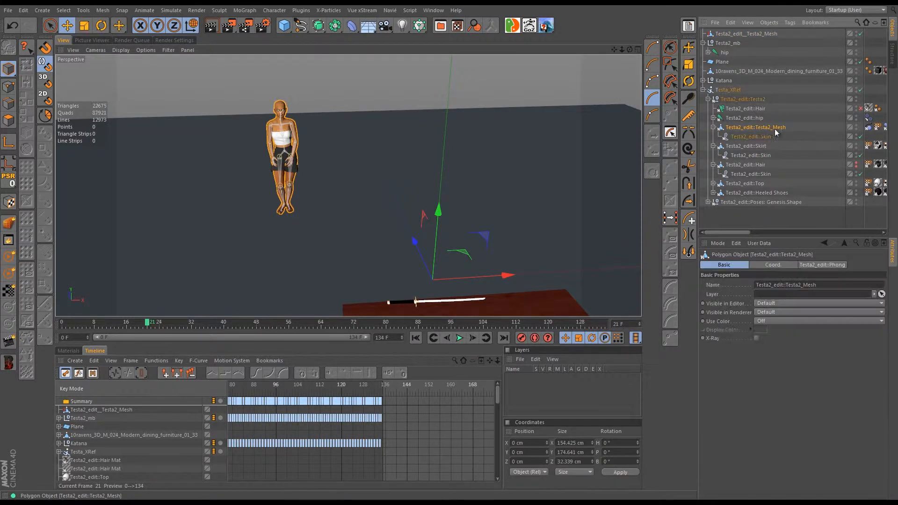
{"action": "right_click", "coordinate": [742, 128]}
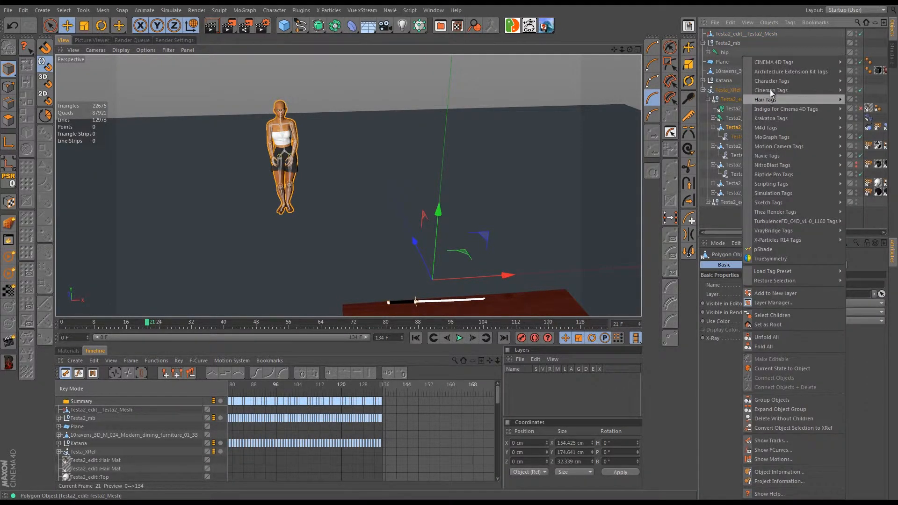
{"action": "mouse_move", "coordinate": [777, 89]}
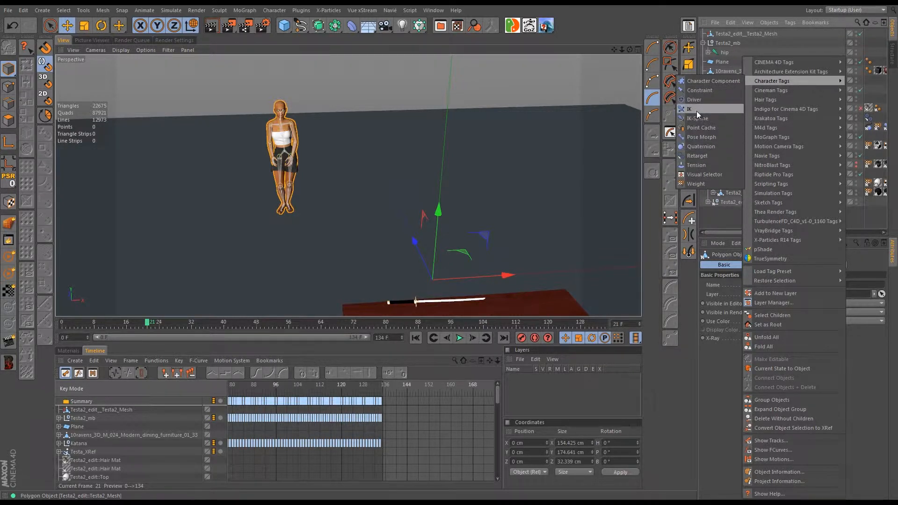
{"action": "left_click", "coordinate": [700, 137]}
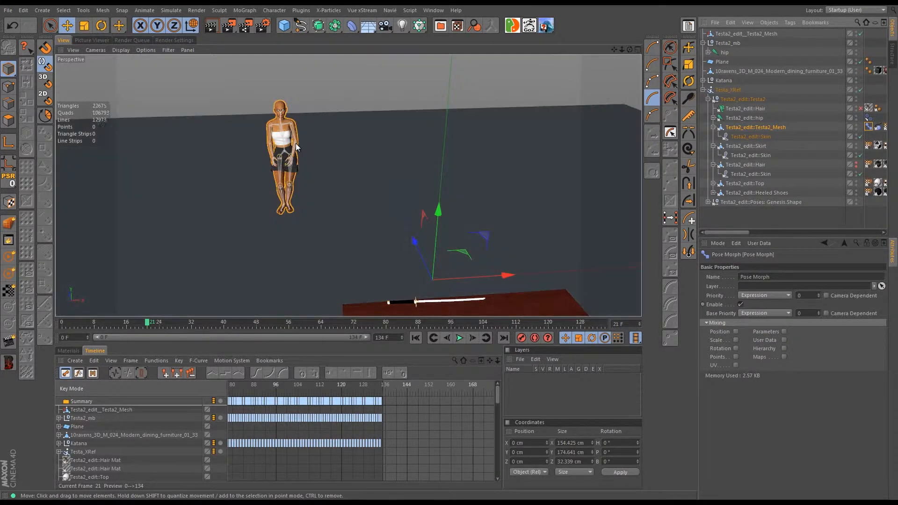
{"action": "left_click_drag", "start_coordinate": [284, 145], "coordinate": [238, 141], "text": "alt"}
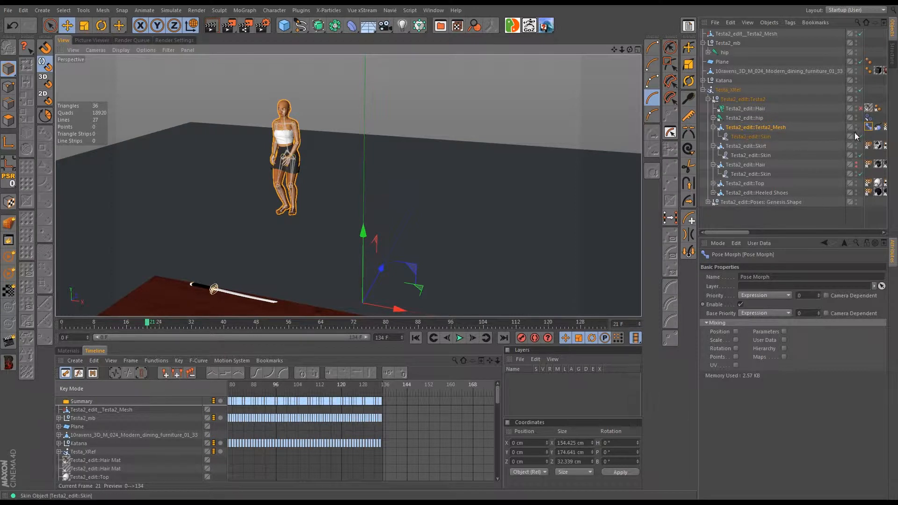
{"action": "left_click", "coordinate": [734, 357]}
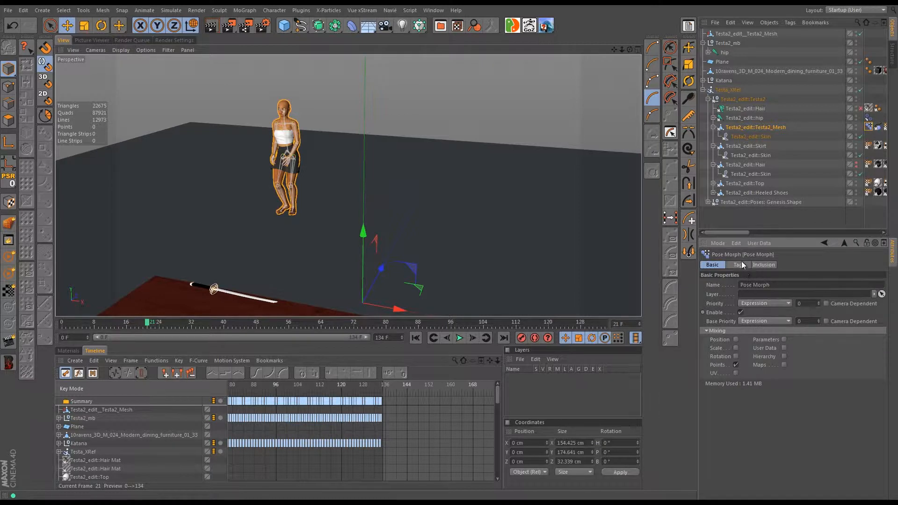
Step: Replace the Pose Morph tag's default pose with the imported Alembic mesh Testa2_edit__Testa2_Mesh as an absolute morph target
{"action": "left_click", "coordinate": [739, 265]}
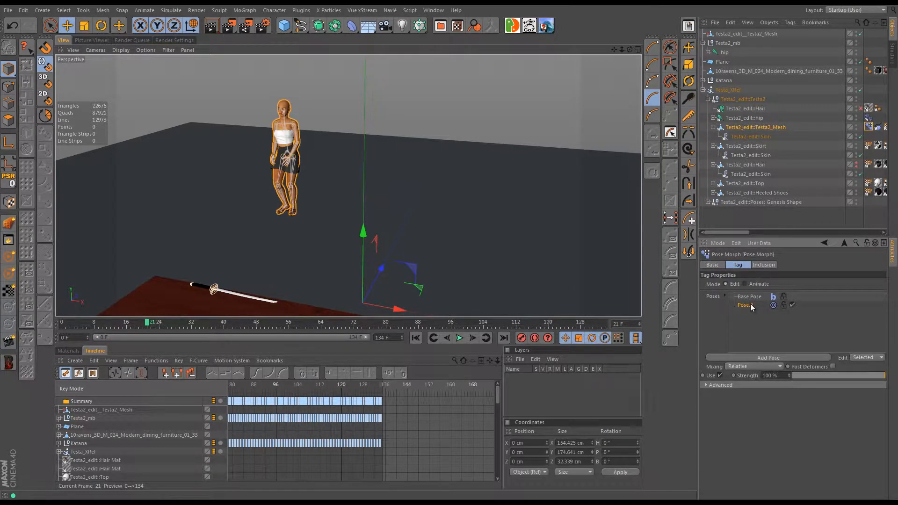
{"action": "key", "text": "Delete"}
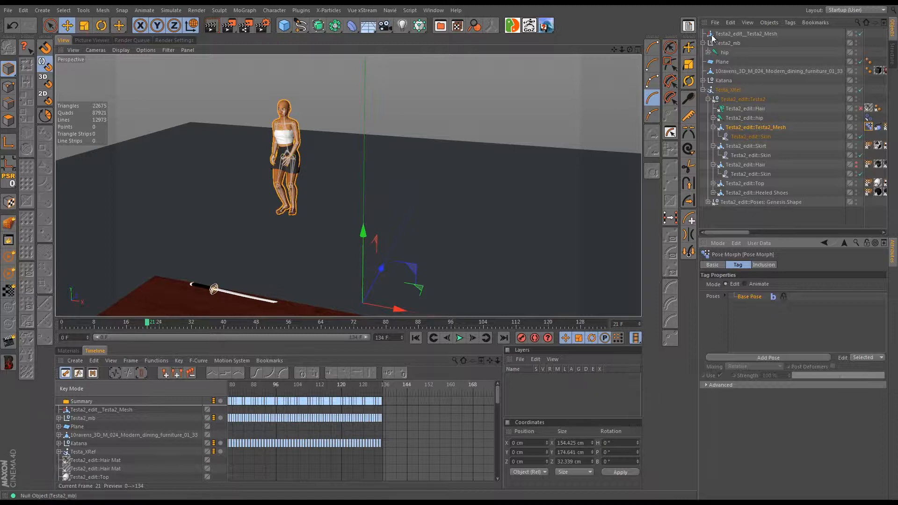
{"action": "left_click_drag", "start_coordinate": [713, 35], "coordinate": [754, 313]}
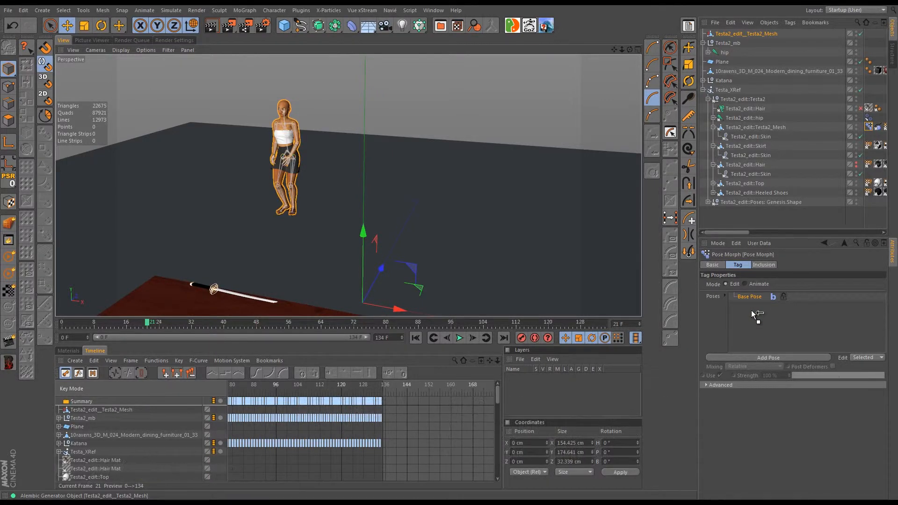
{"action": "left_click_drag", "start_coordinate": [751, 310], "coordinate": [751, 310]}
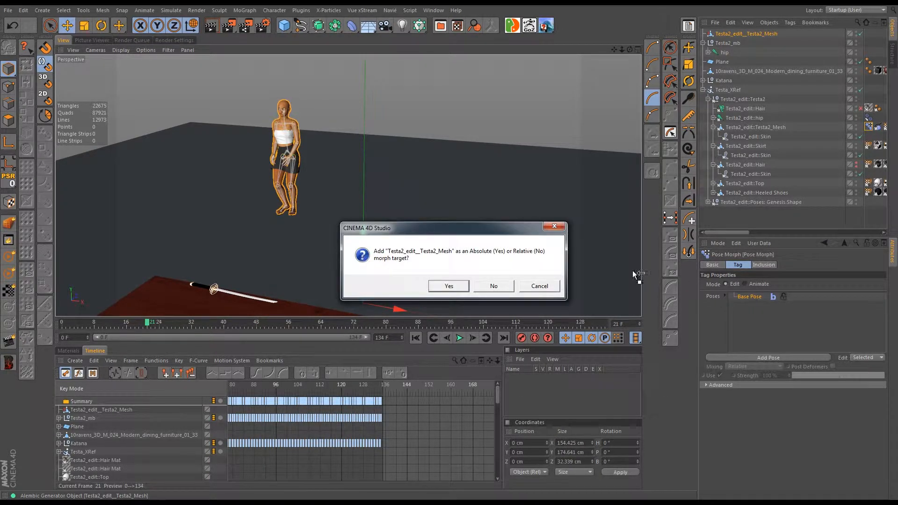
{"action": "left_click", "coordinate": [447, 286]}
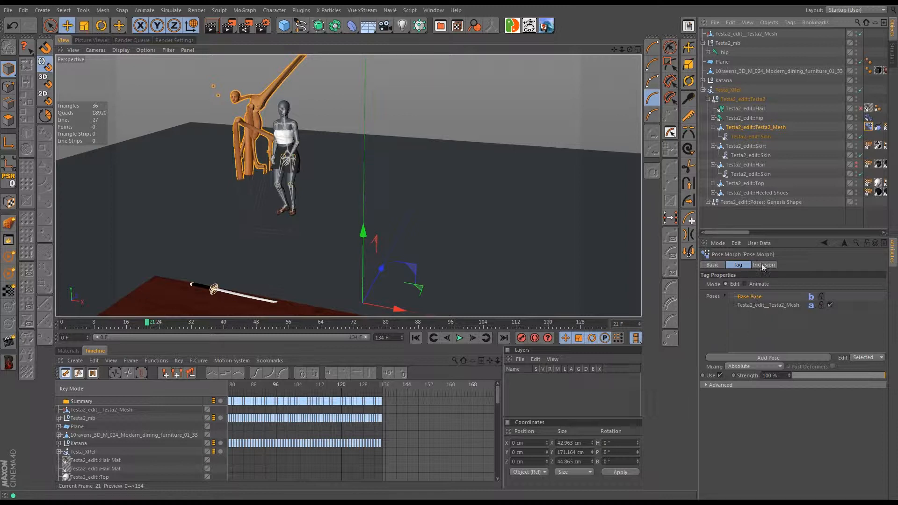
Step: Set the Pose Morph tag's Priority to Animation and its Base Priority to Initial
{"action": "left_click", "coordinate": [720, 264]}
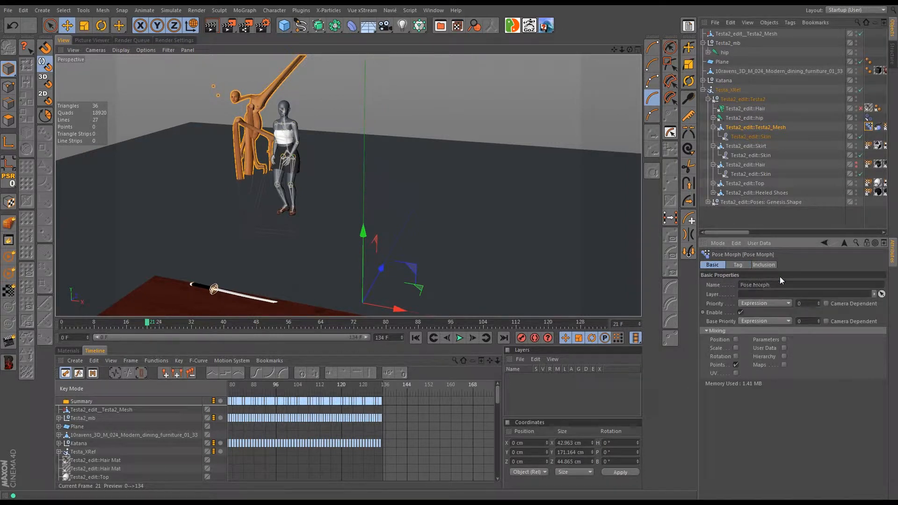
{"action": "left_click", "coordinate": [765, 302]}
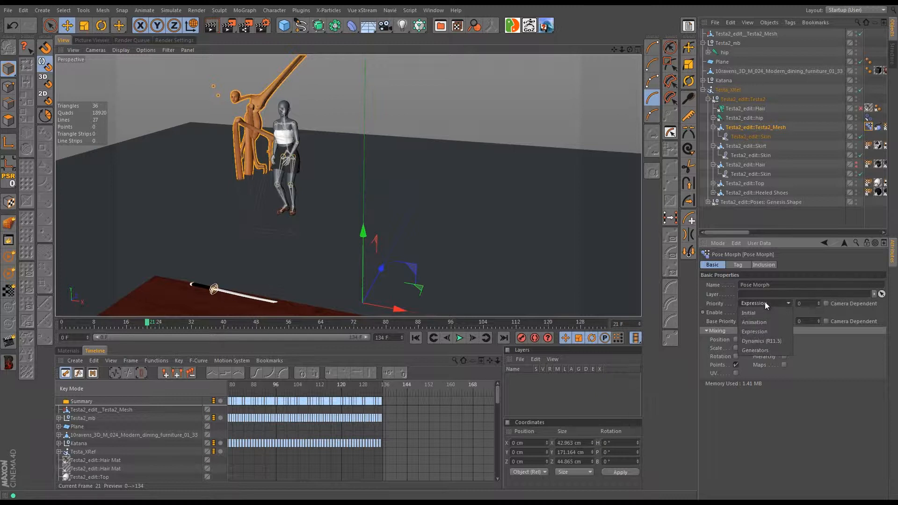
{"action": "left_click", "coordinate": [753, 323]}
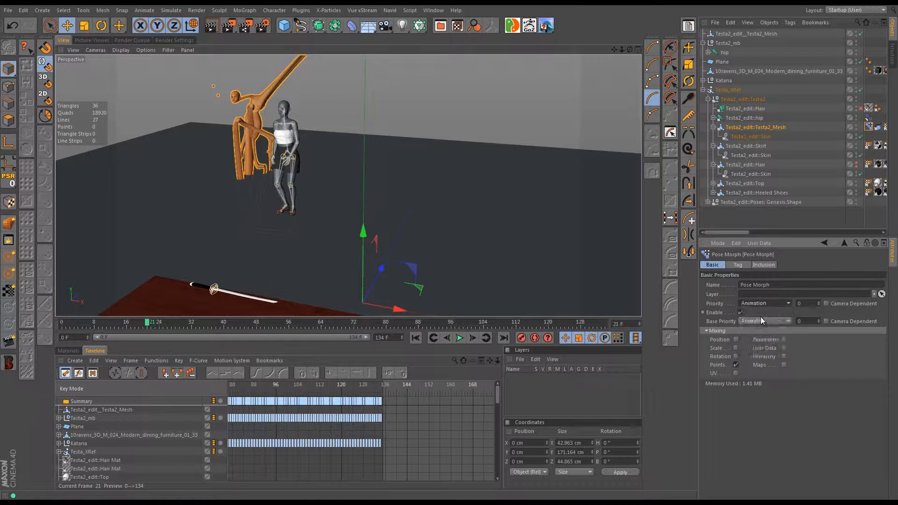
{"action": "left_click", "coordinate": [766, 321]}
{"action": "left_click", "coordinate": [755, 330]}
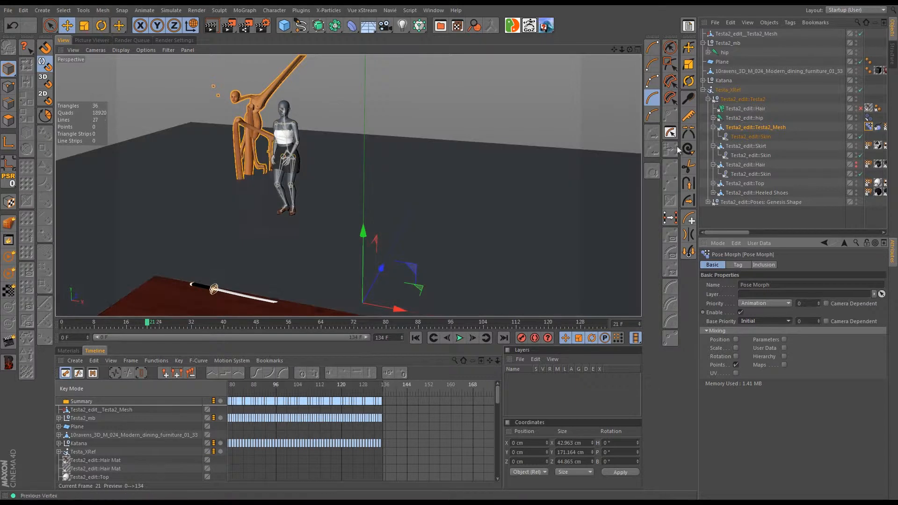
Step: Switch the Pose Morph tag to Animate mode and scrub between frames 0 and 21 to check the mesh deformation
{"action": "left_click", "coordinate": [737, 264]}
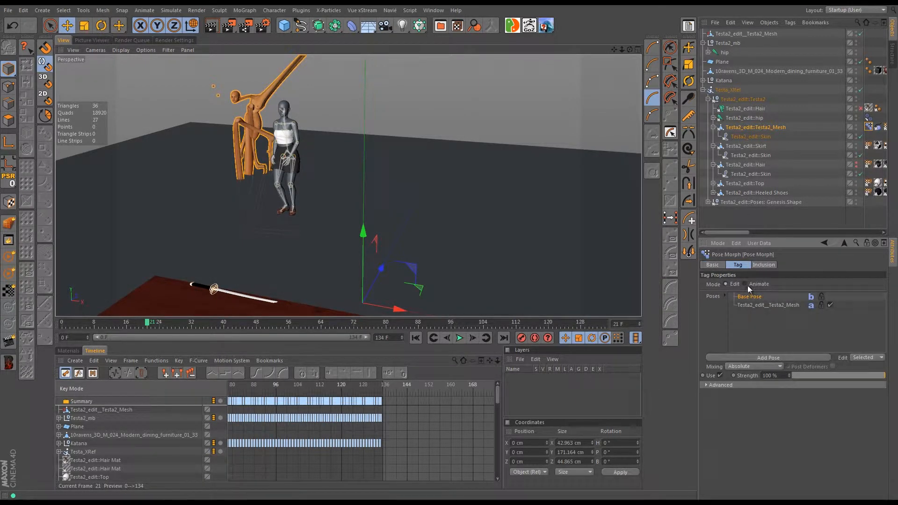
{"action": "left_click", "coordinate": [745, 284]}
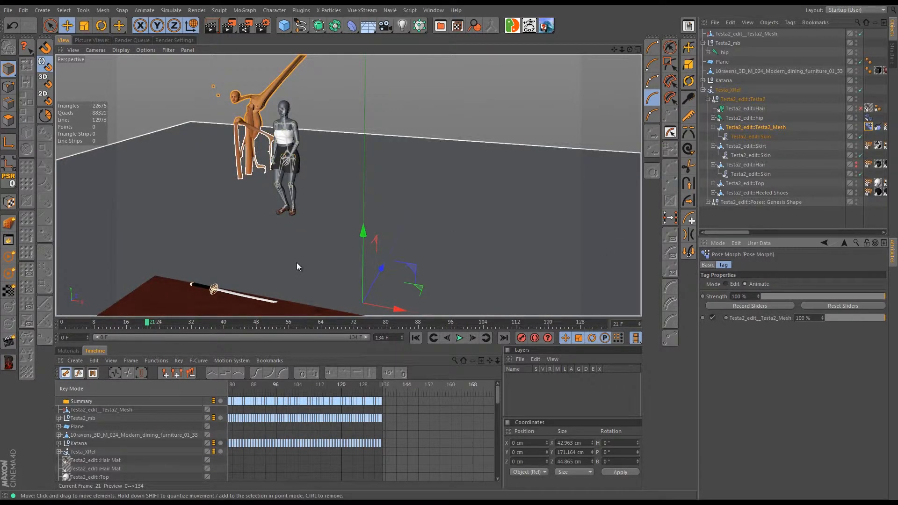
{"action": "left_click_drag", "start_coordinate": [151, 322], "coordinate": [37, 322]}
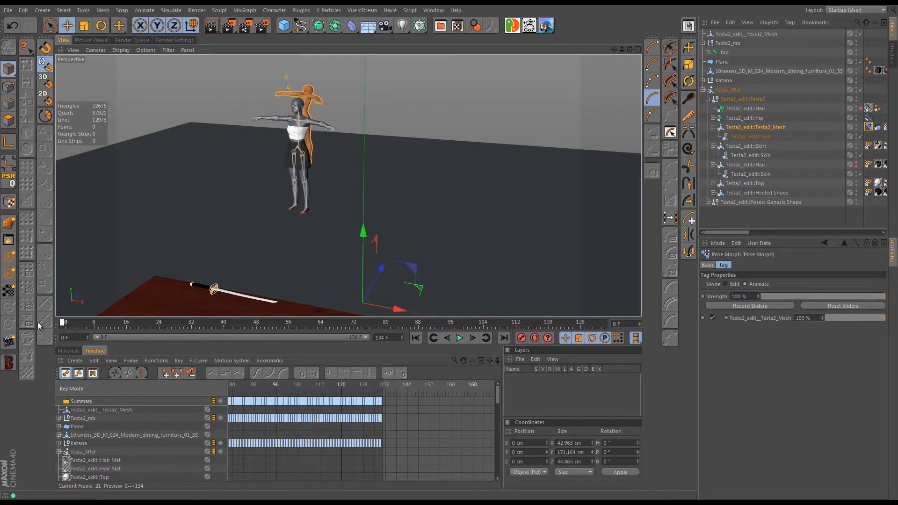
{"action": "left_click_drag", "start_coordinate": [111, 326], "coordinate": [148, 302]}
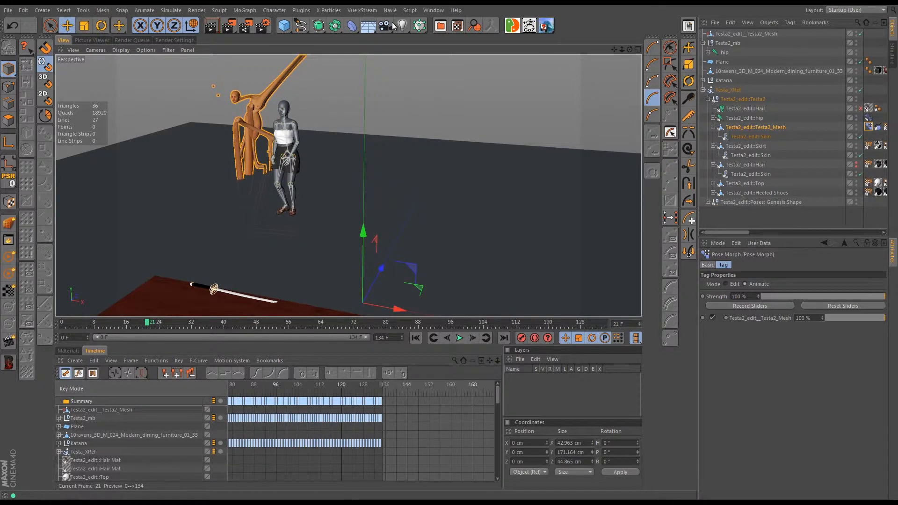
Step: Add a Morph deformer and place it under Testa2_edit::Testa2_Mesh, directly below the Skin object
{"action": "left_click", "coordinate": [352, 28]}
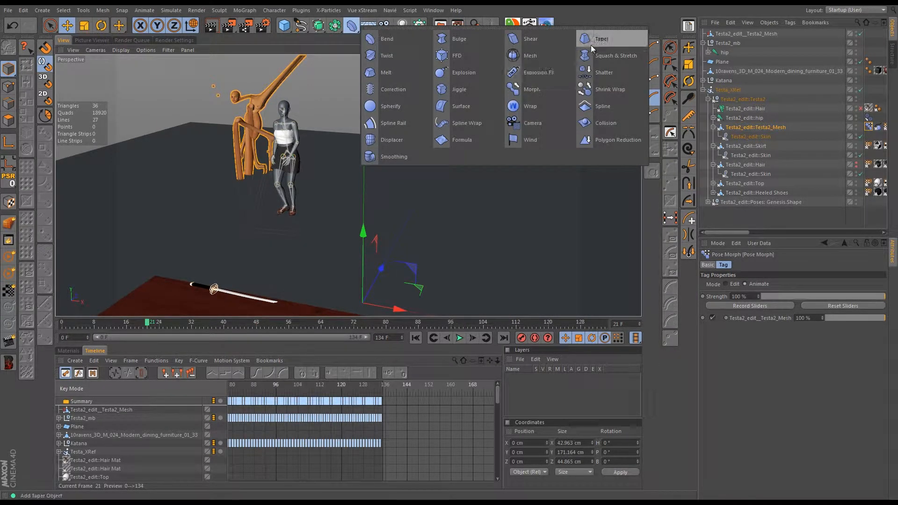
{"action": "left_click", "coordinate": [529, 89]}
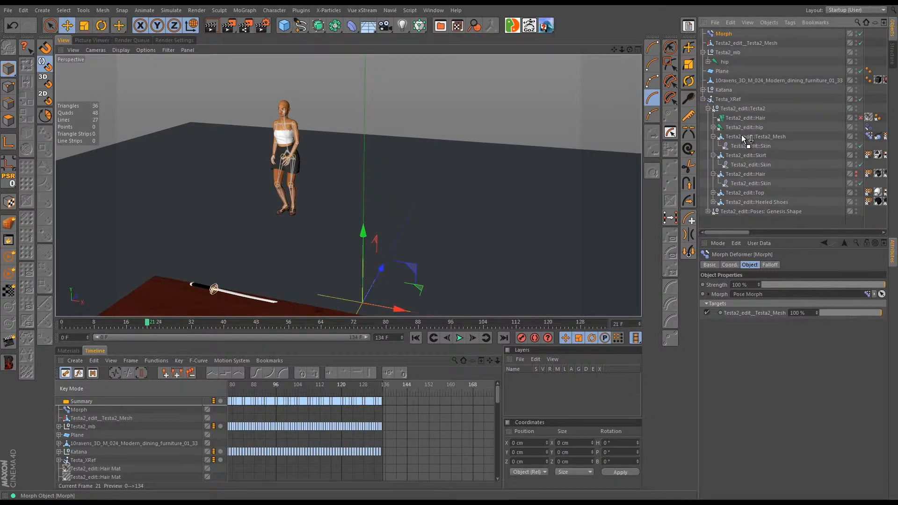
{"action": "left_click_drag", "start_coordinate": [723, 34], "coordinate": [728, 151]}
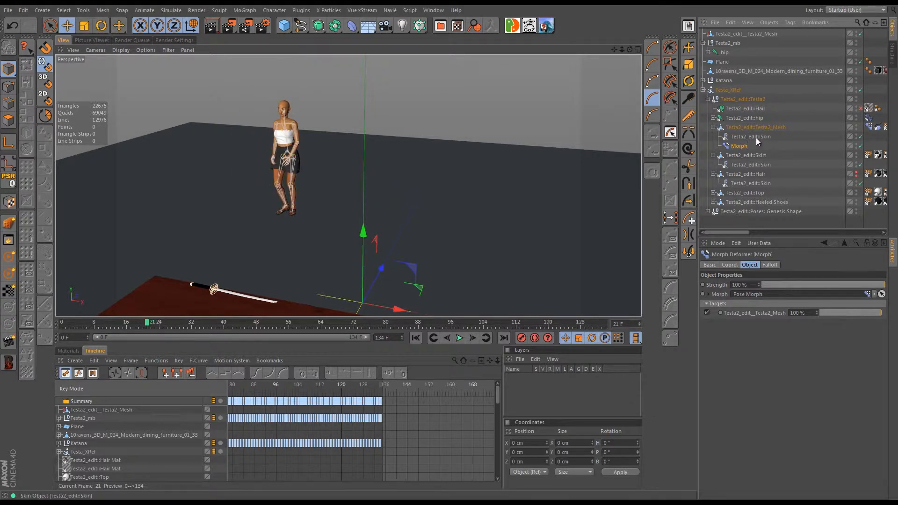
Step: Scrub through the animation and back to frame 18 to check the body mesh with the Morph deformer
{"action": "left_click", "coordinate": [287, 138]}
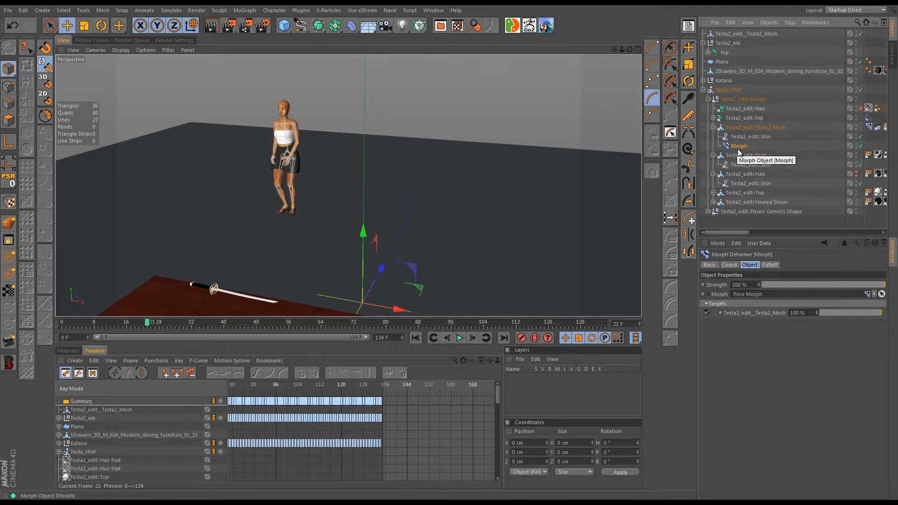
{"action": "left_click_drag", "start_coordinate": [150, 322], "coordinate": [590, 347]}
{"action": "mouse_move", "coordinate": [464, 344]}
{"action": "left_mouse_down"}
{"action": "mouse_move", "coordinate": [120, 318]}
{"action": "mouse_move", "coordinate": [135, 321]}
{"action": "left_mouse_up"}
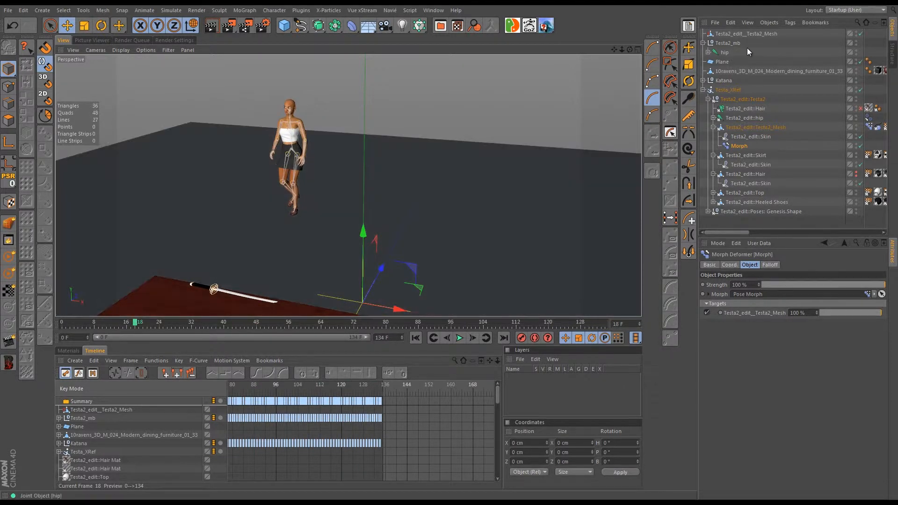
Step: Delete the Testa2_mb skeleton hierarchy and the Retarget tag on the referenced hip joint
{"action": "left_click", "coordinate": [726, 43]}
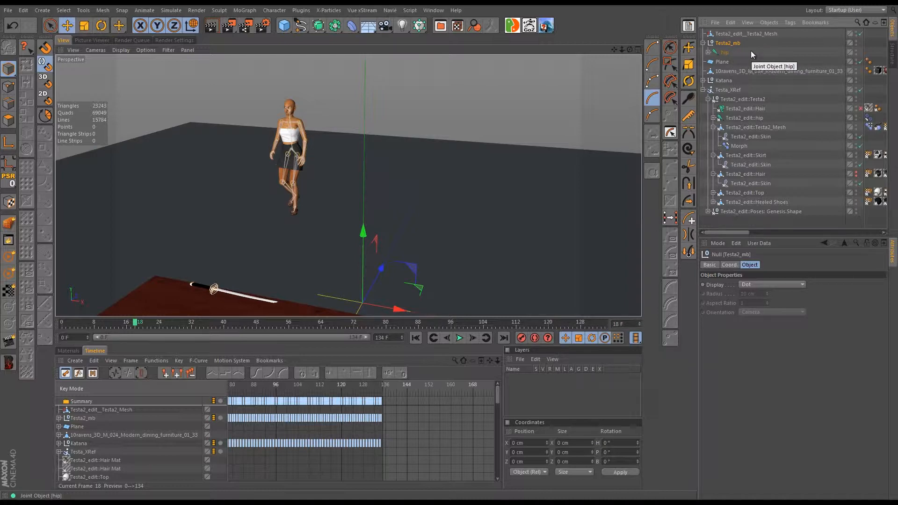
{"action": "key", "text": "Delete"}
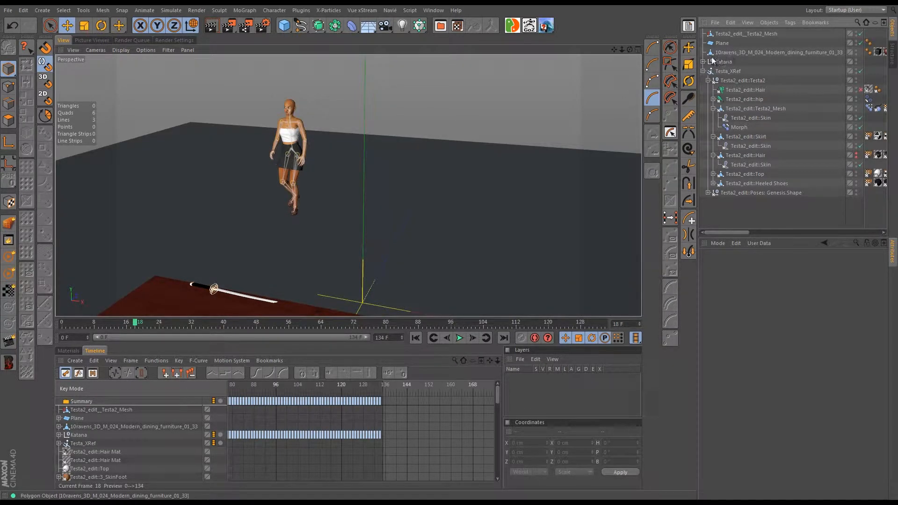
{"action": "left_click", "coordinate": [868, 99]}
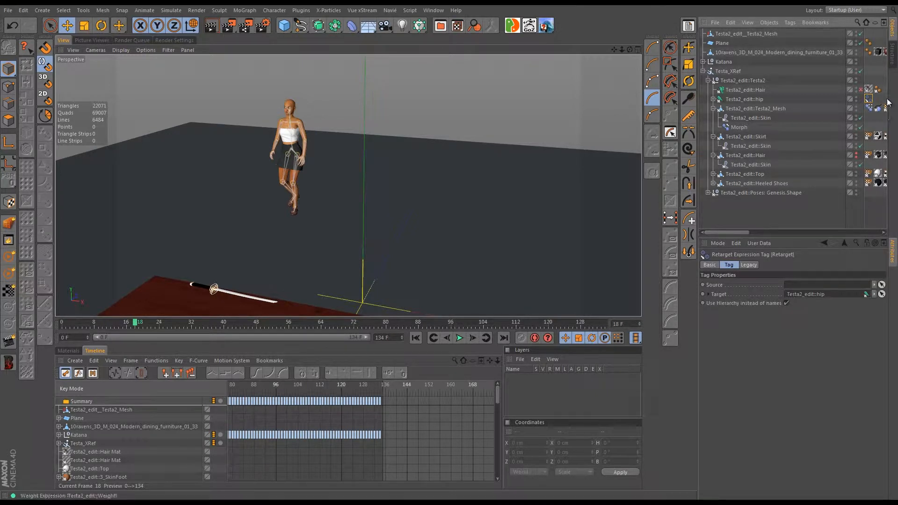
{"action": "key", "text": "Delete"}
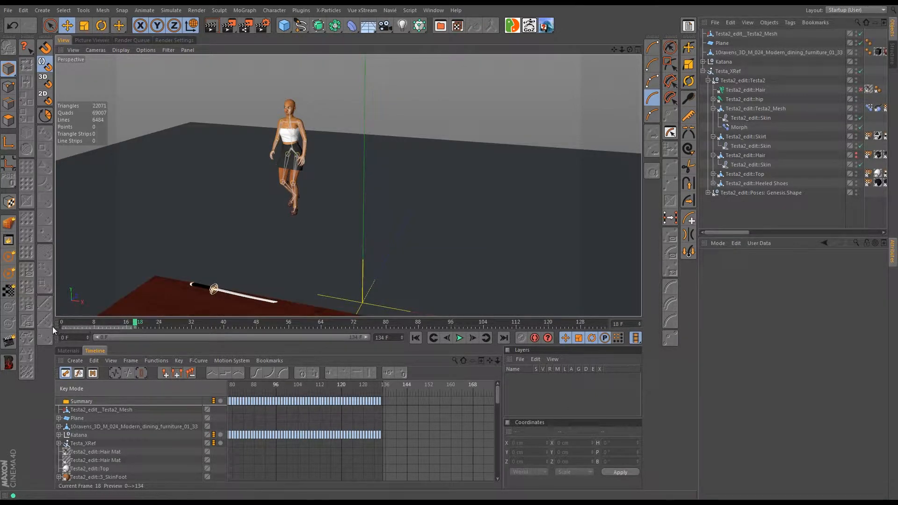
Step: Hide the imported Alembic mesh Testa2_edit__Testa2_Mesh and scrub to frame 48 to check the morph-driven body's animation
{"action": "left_click_drag", "start_coordinate": [129, 323], "coordinate": [196, 323]}
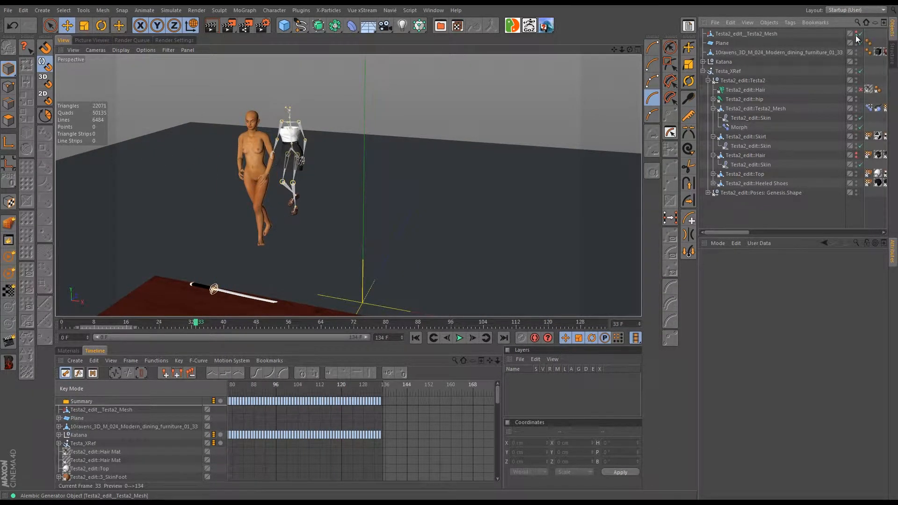
{"action": "left_click", "coordinate": [857, 34]}
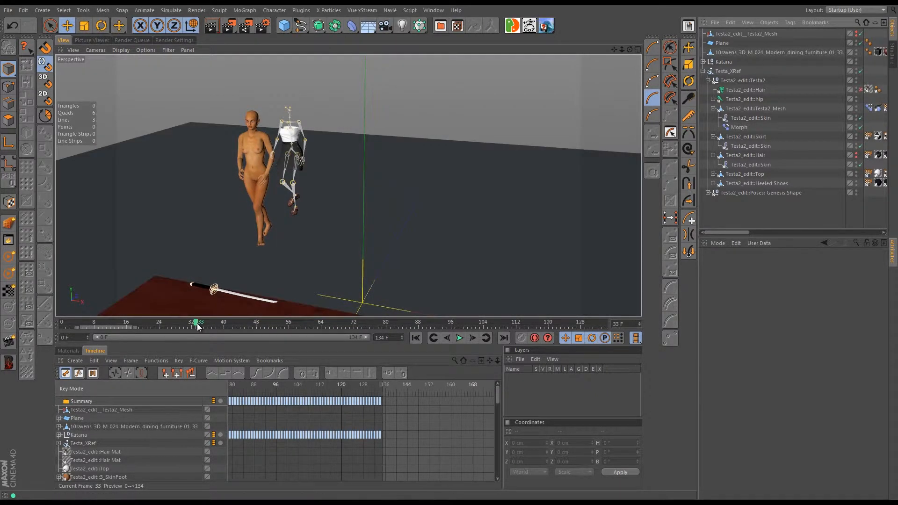
{"action": "mouse_move", "coordinate": [198, 326]}
{"action": "left_mouse_down"}
{"action": "mouse_move", "coordinate": [150, 321]}
{"action": "mouse_move", "coordinate": [543, 323]}
{"action": "mouse_move", "coordinate": [590, 336]}
{"action": "mouse_move", "coordinate": [87, 335]}
{"action": "mouse_move", "coordinate": [447, 329]}
{"action": "mouse_move", "coordinate": [257, 324]}
{"action": "left_mouse_up"}
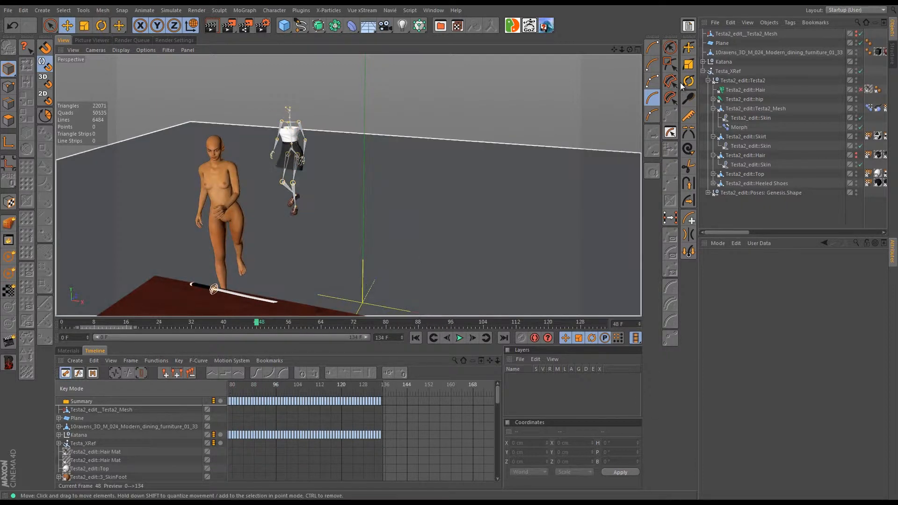
Step: Add a Compositing tag to Testa2_edit__Testa2_Mesh and disable Seen by Camera, Seen by Rays and Seen by GI
{"action": "left_click", "coordinate": [733, 34]}
{"action": "right_click", "coordinate": [733, 35]}
{"action": "mouse_move", "coordinate": [756, 40]}
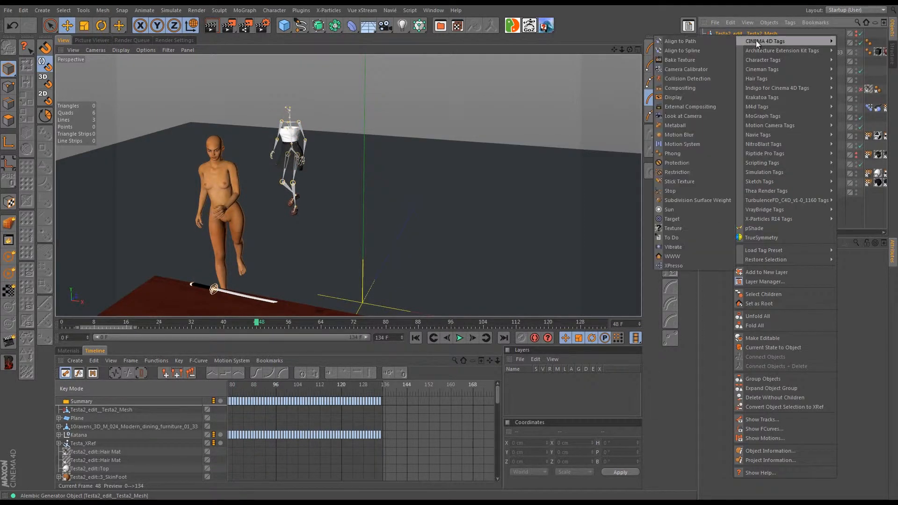
{"action": "left_click", "coordinate": [679, 88]}
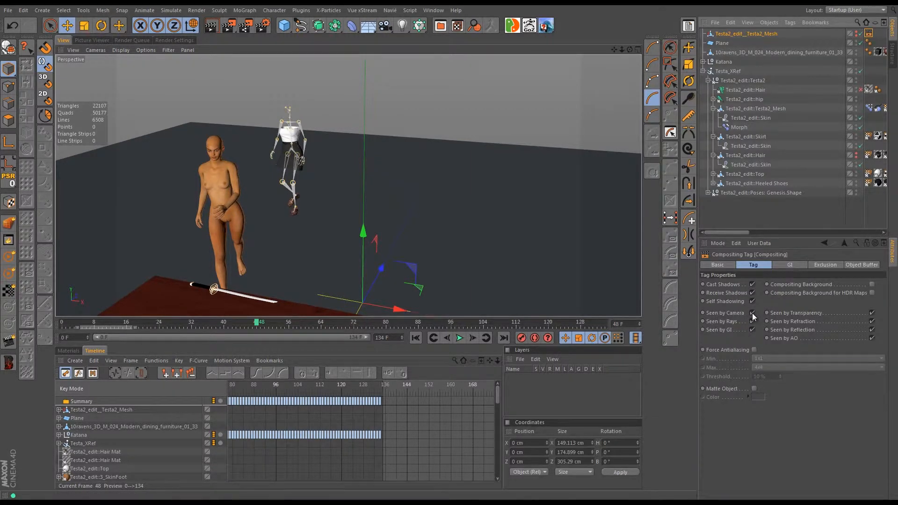
{"action": "left_click", "coordinate": [752, 313]}
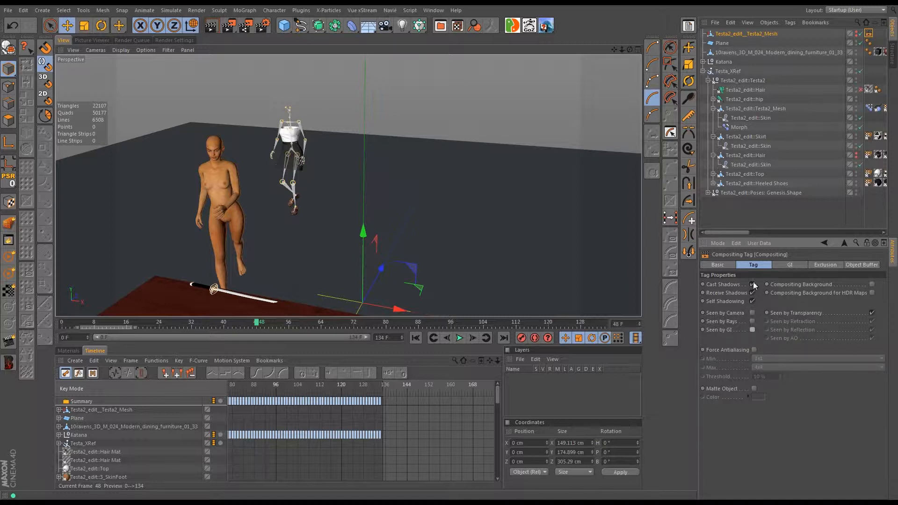
Step: Make the Alembic mesh visible in the viewport again and disable Cast Shadows and Receive Shadows in its Compositing tag
{"action": "left_click", "coordinate": [857, 35]}
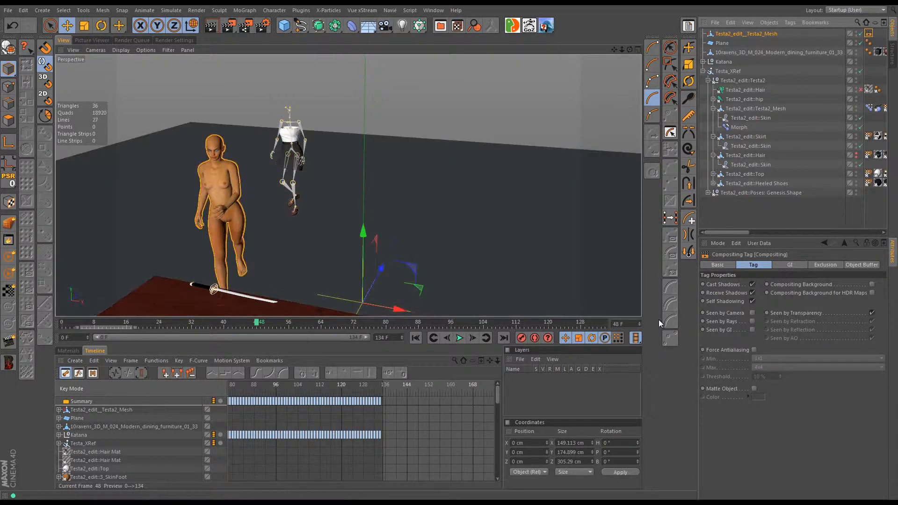
{"action": "left_click", "coordinate": [752, 285]}
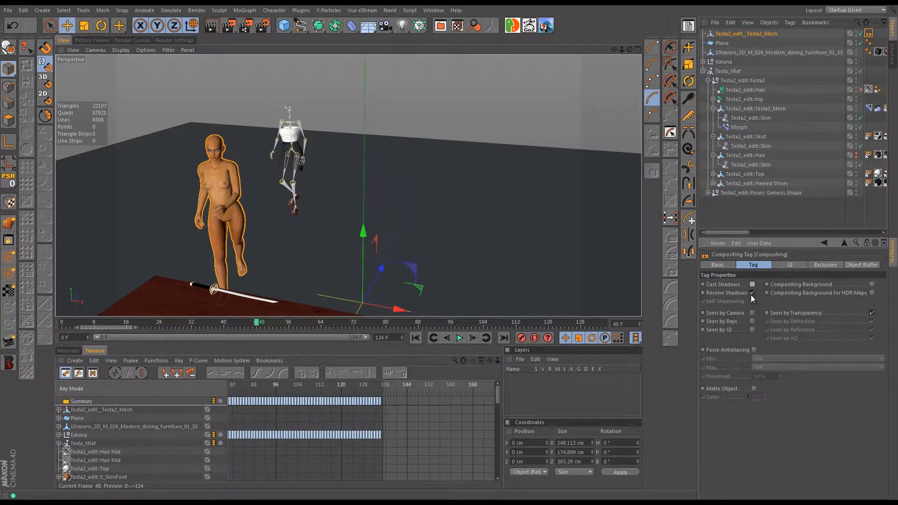
{"action": "left_click", "coordinate": [752, 293]}
Step: Scrub the animation to frame 57, back to the start and forward again to check the body's motion
{"action": "left_click_drag", "start_coordinate": [260, 323], "coordinate": [293, 315]}
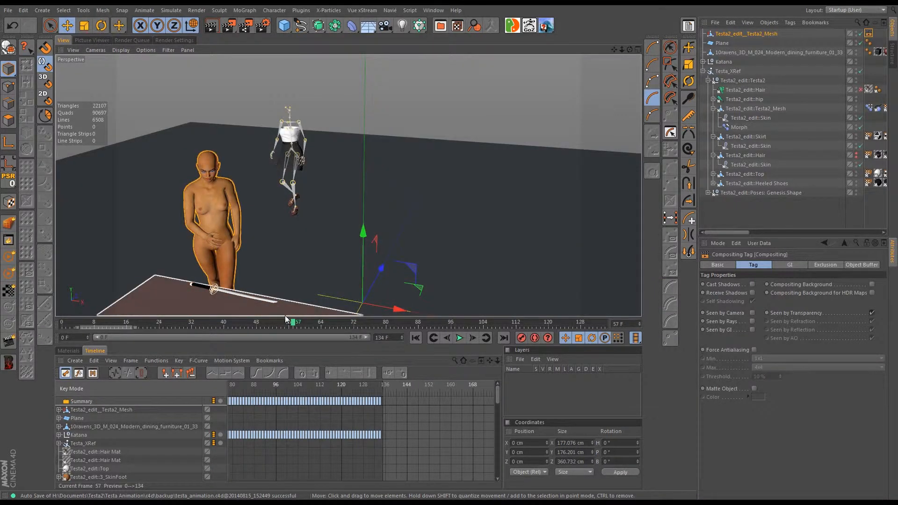
{"action": "left_click_drag", "start_coordinate": [293, 321], "coordinate": [69, 287]}
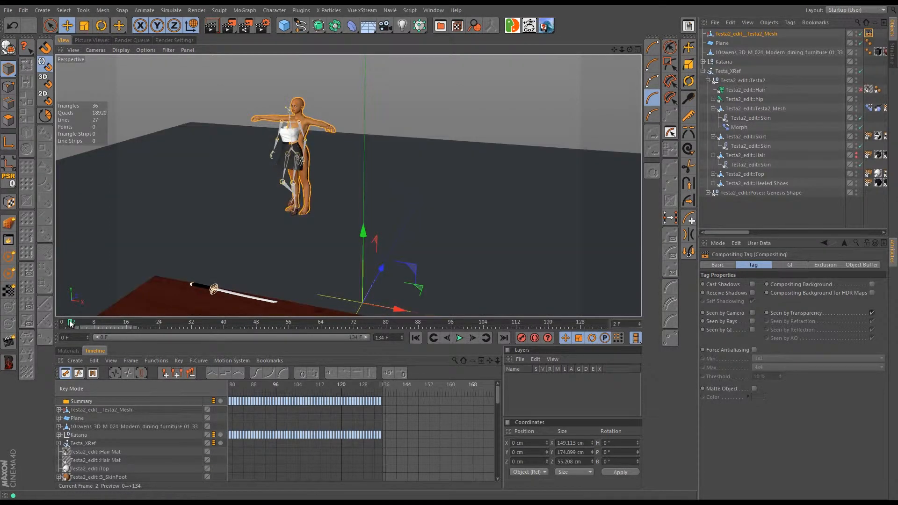
{"action": "left_click_drag", "start_coordinate": [58, 323], "coordinate": [599, 372]}
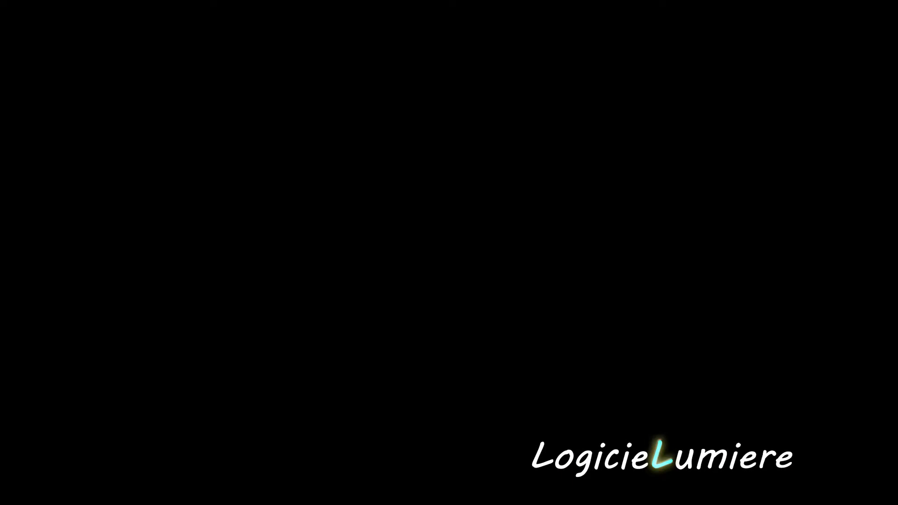